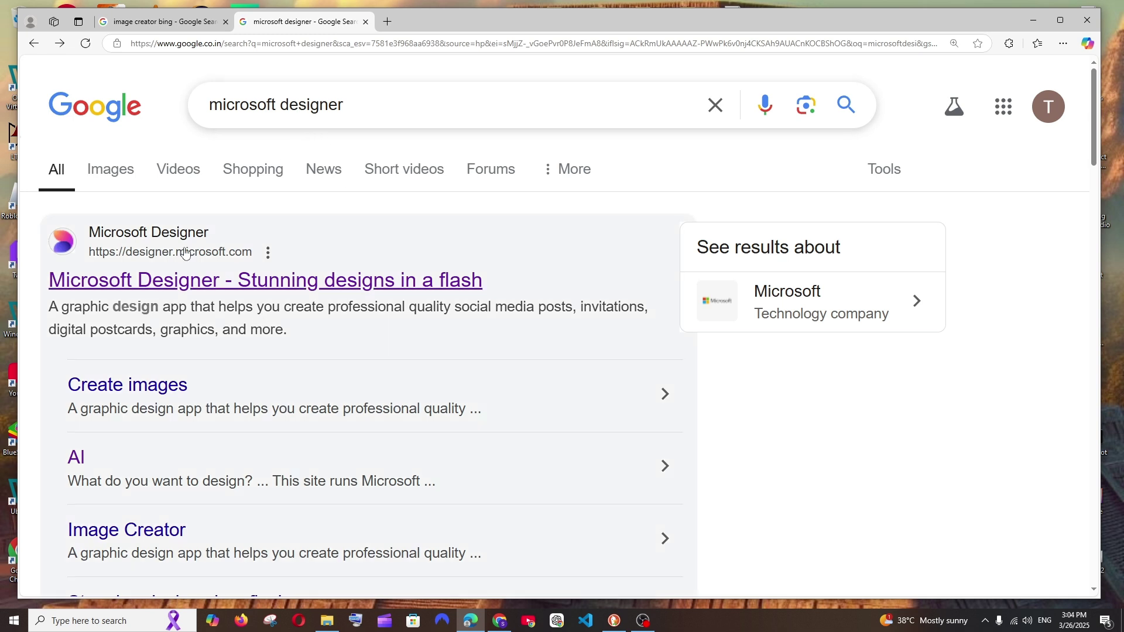
Open the Microsoft Designer site from the Google results for 'microsoft designer'.
click(173, 279)
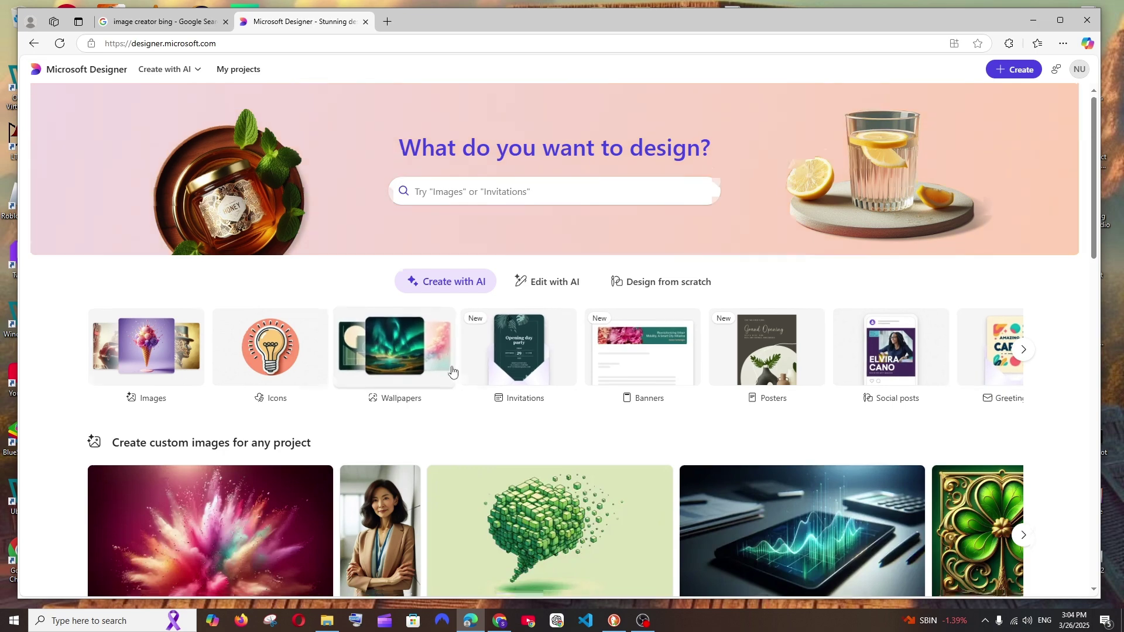
Browse the Edit with AI tools and launch Edit image to reach the upload dialog.
scroll(452, 370, down, 5)
scroll(453, 370, up, 5)
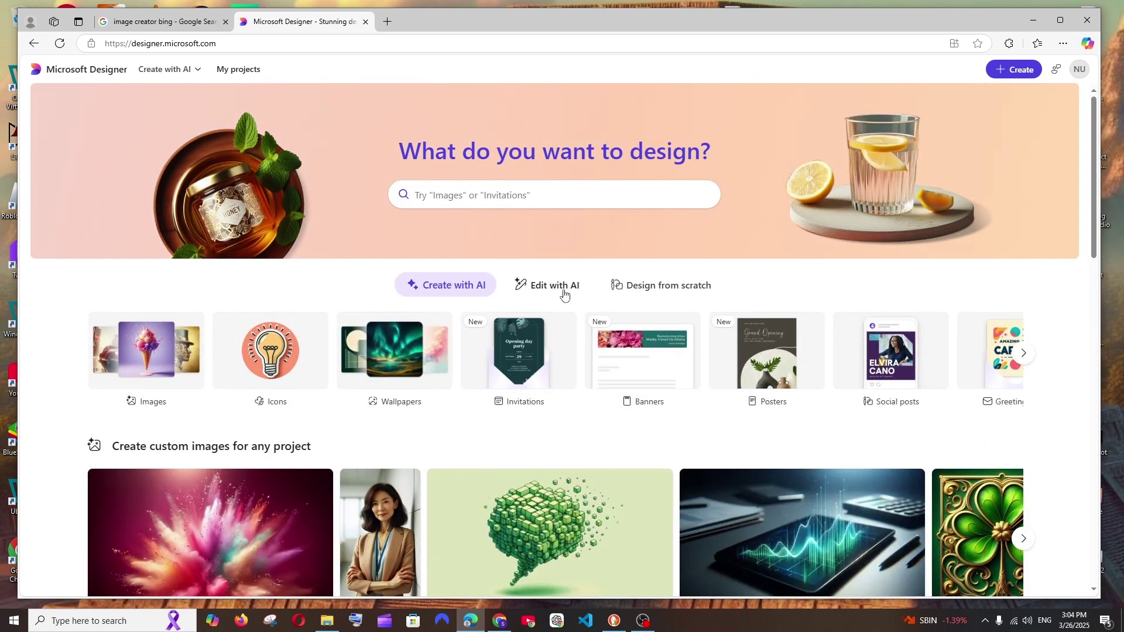
click(551, 285)
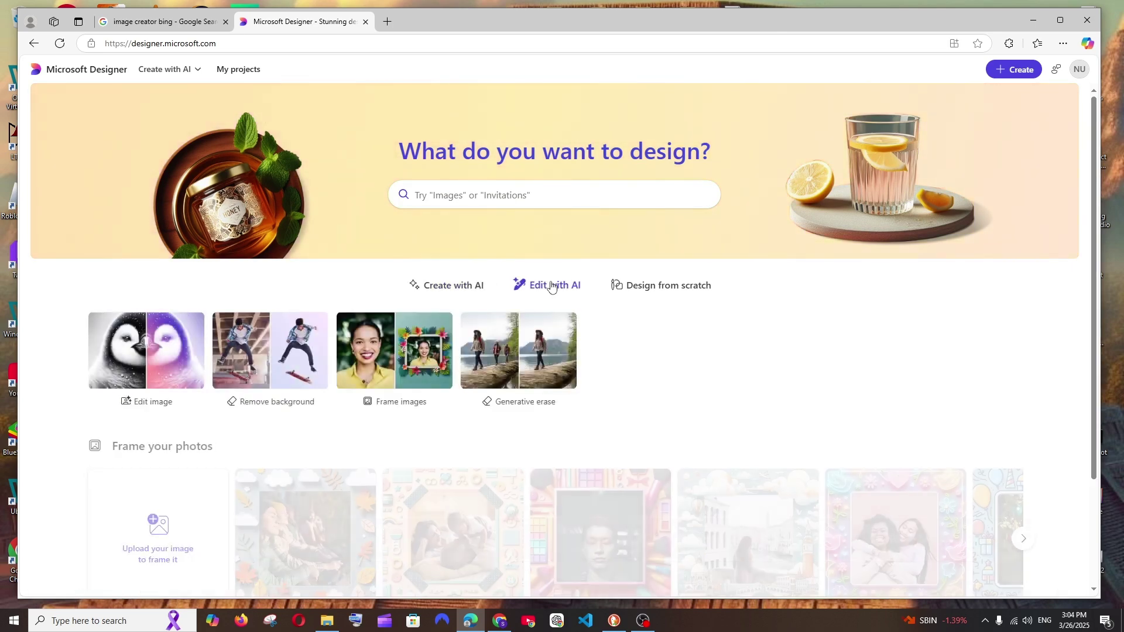
scroll(341, 301, down, 3)
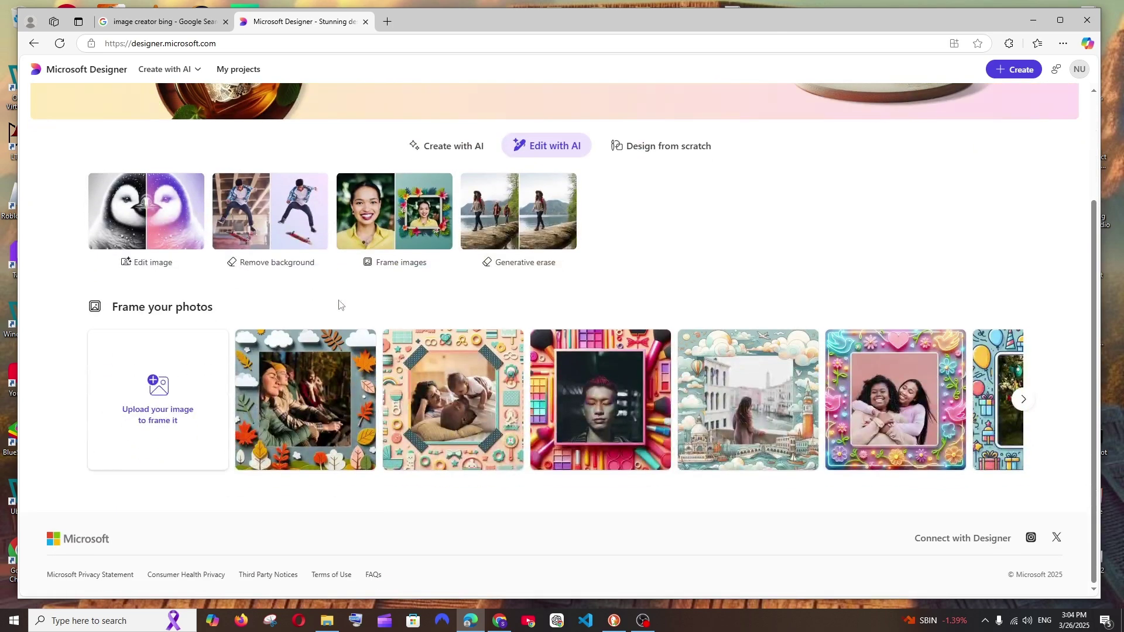
scroll(334, 314, up, 2)
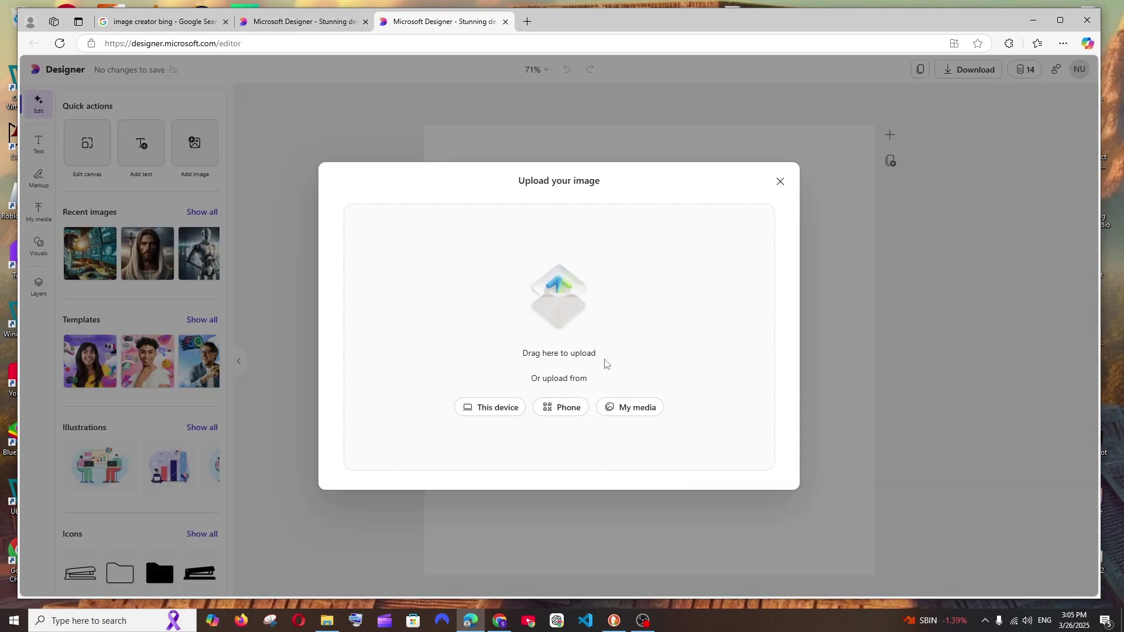
Load the car-on-the-moon photo from this device and browse the full Filters list.
click(508, 407)
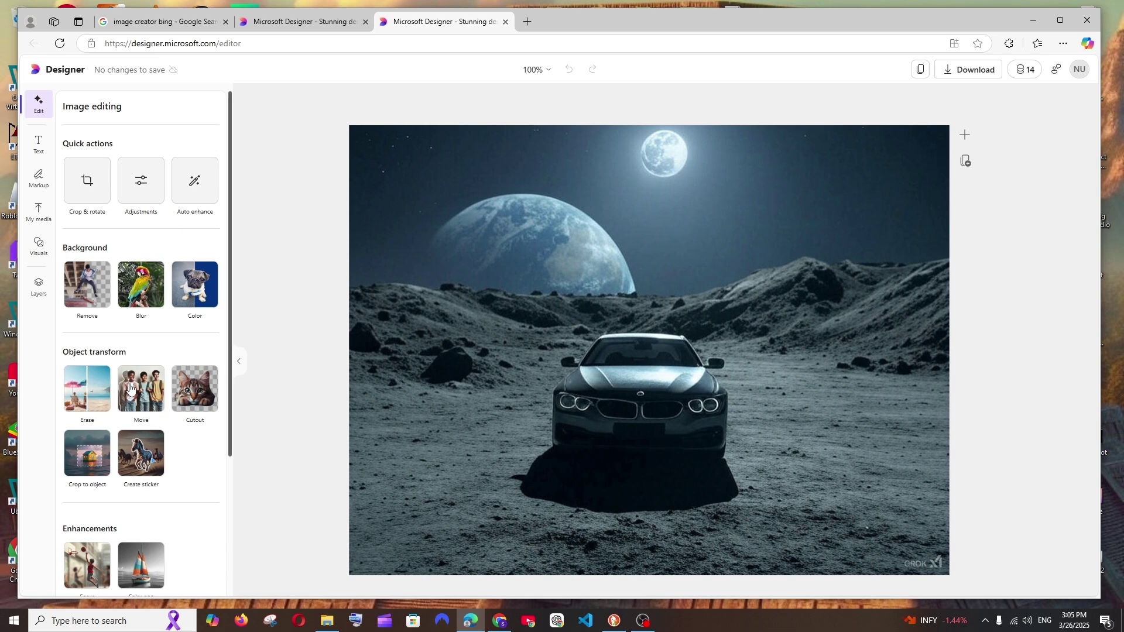
scroll(132, 384, down, 3)
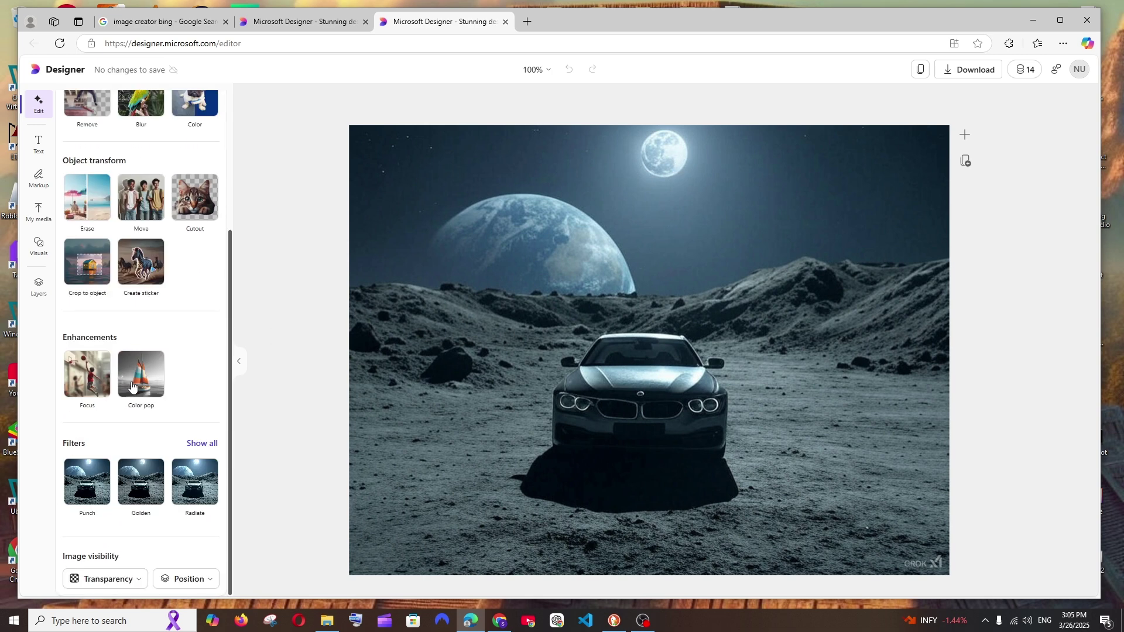
click(201, 443)
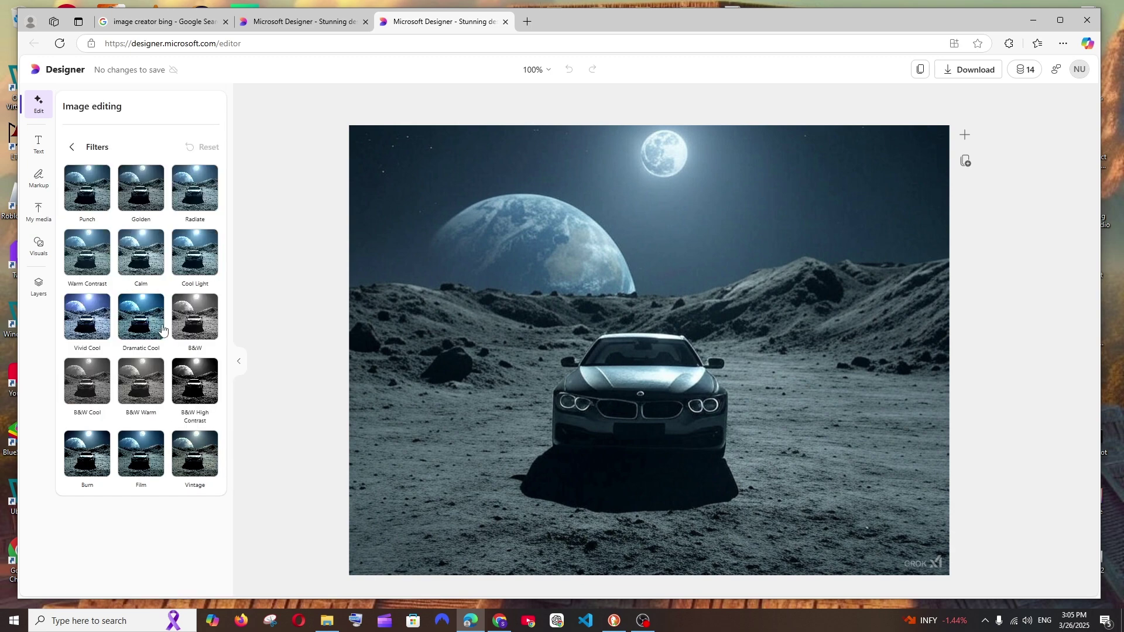
click(72, 147)
scroll(163, 409, down, 3)
scroll(163, 409, up, 3)
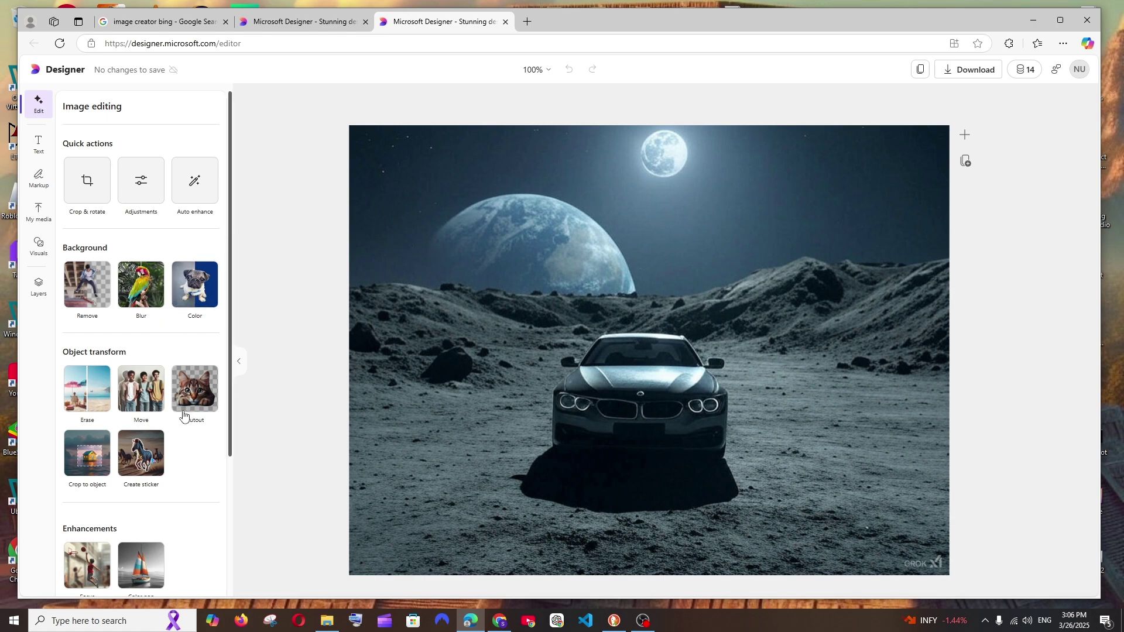
scroll(160, 400, down, 3)
scroll(161, 401, up, 3)
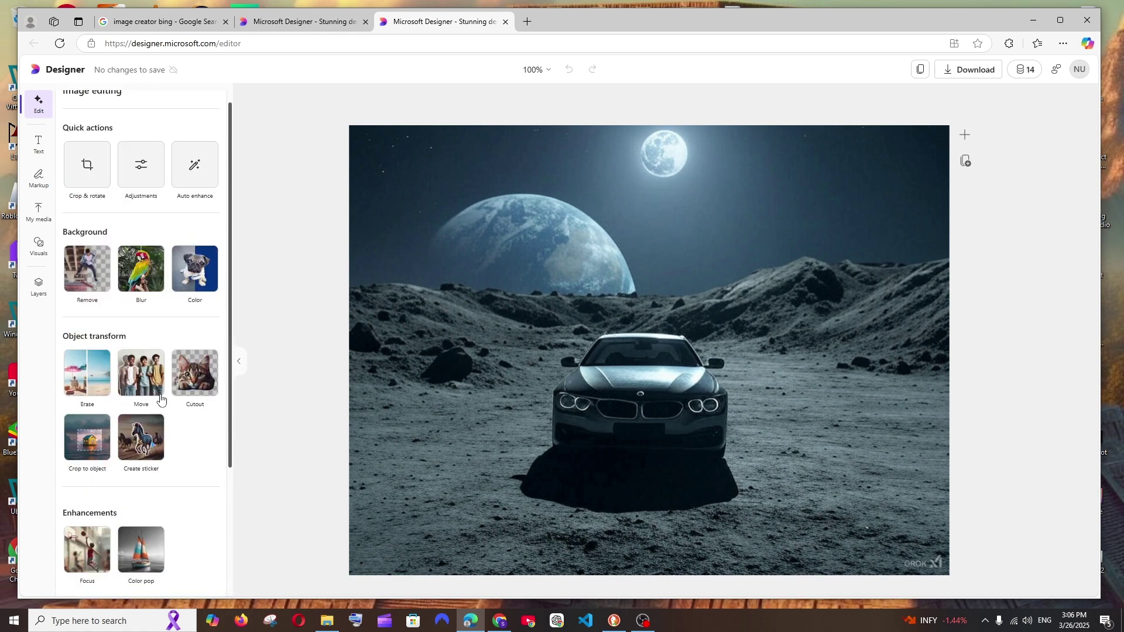
Check the remaining AI credits and dismiss the credits notice.
click(1023, 70)
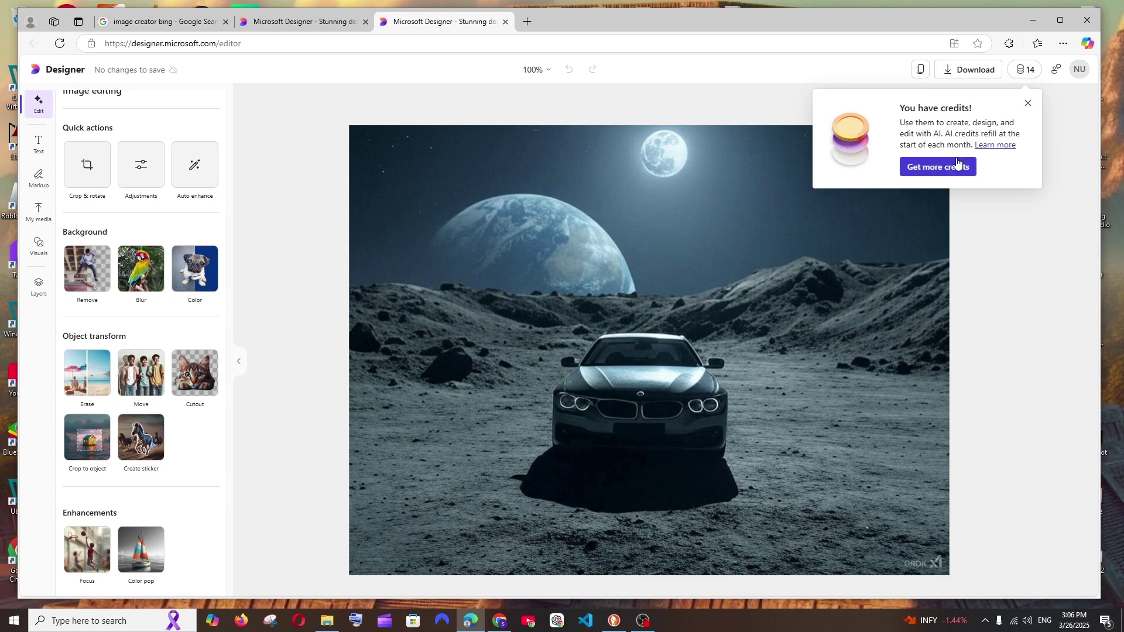
click(987, 204)
scroll(160, 334, down, 3)
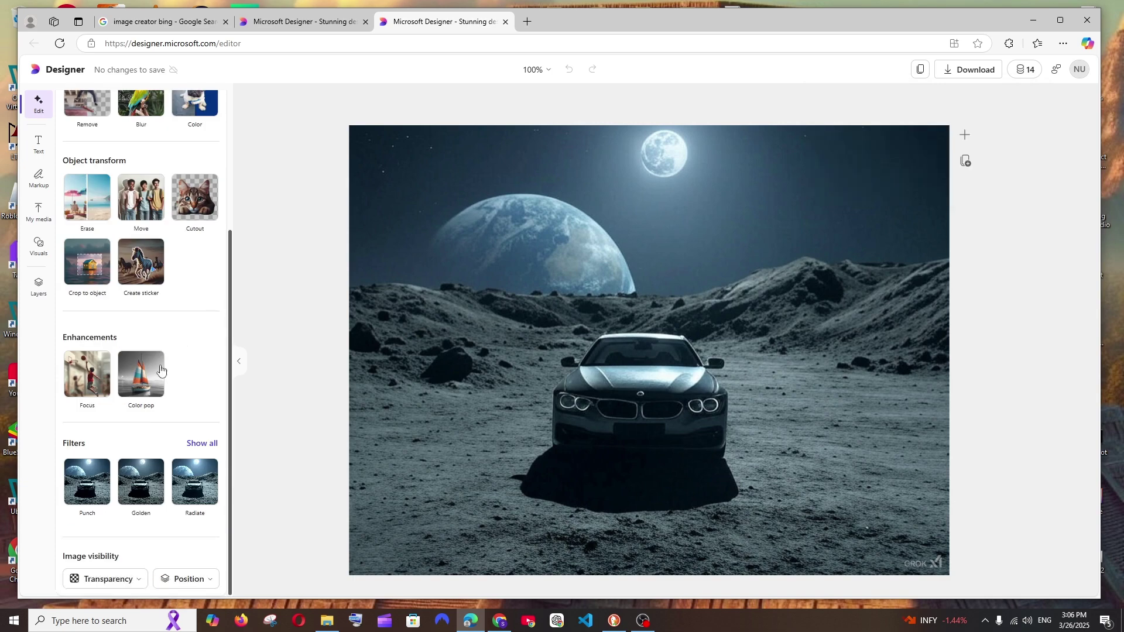
scroll(158, 378, up, 3)
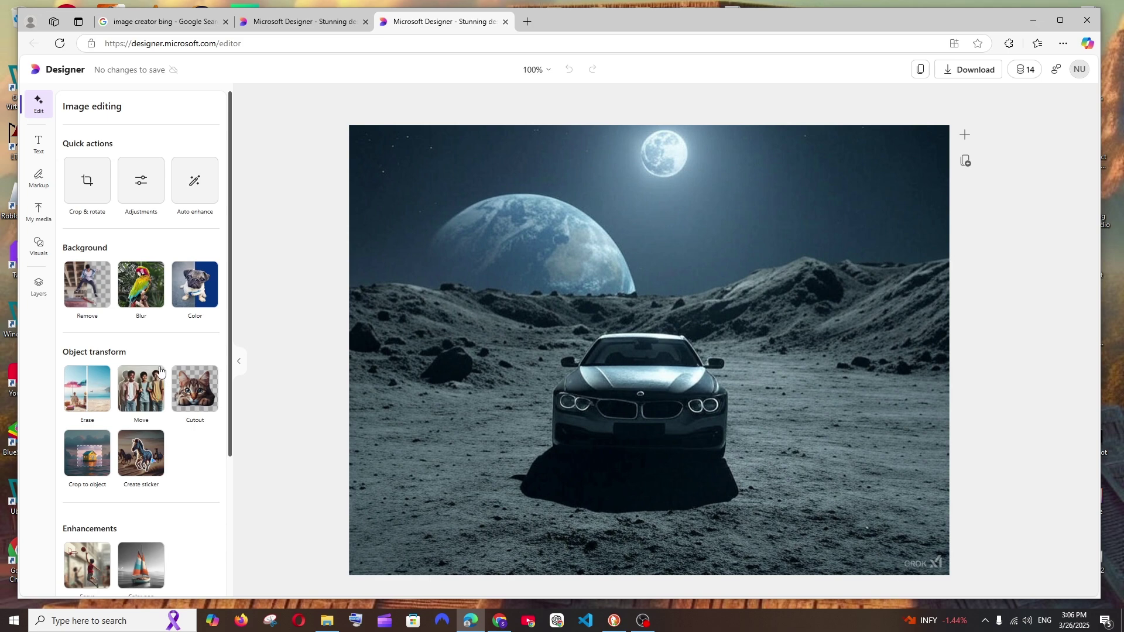
Select the moon with Object transform Move and lift it into its own movable object.
click(136, 393)
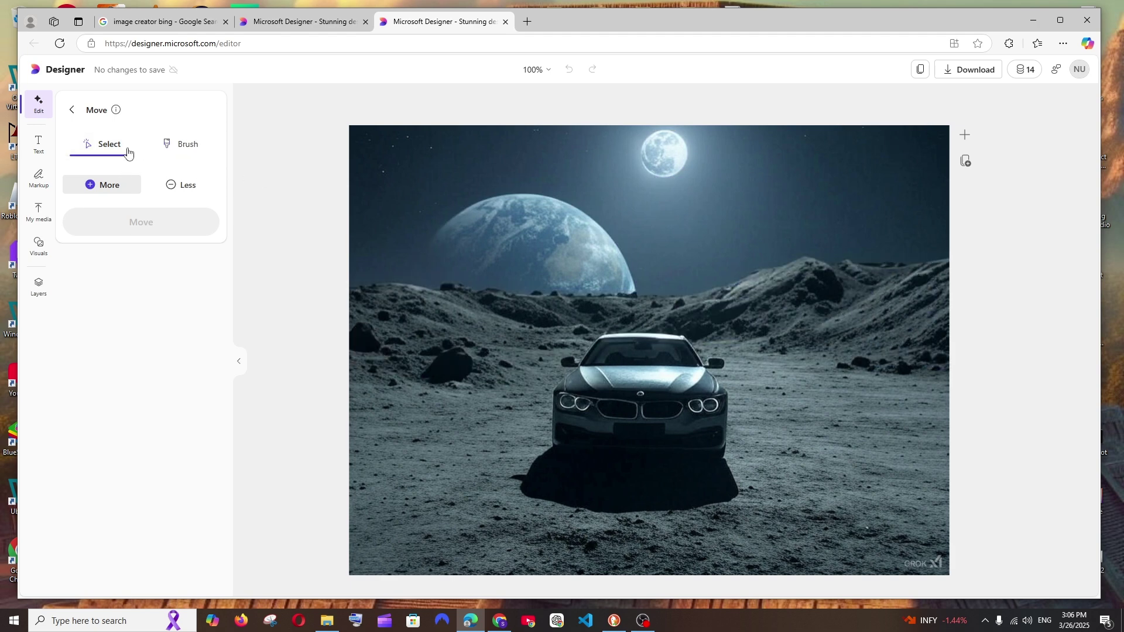
click(189, 151)
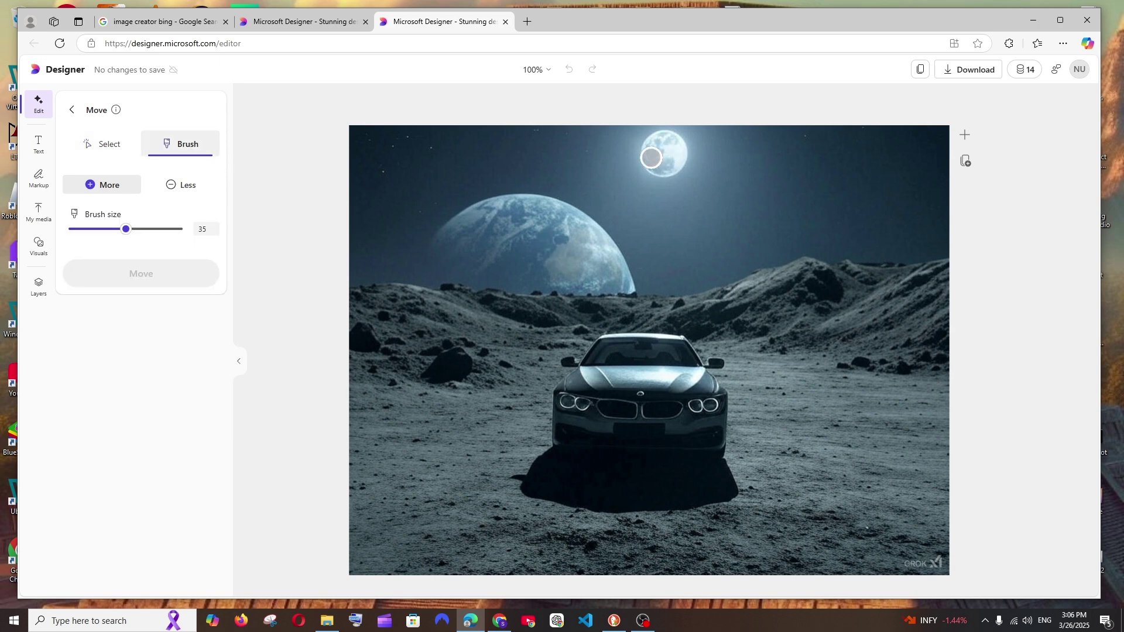
mouse_move(654, 169)
mouse_down()
mouse_move(672, 144)
mouse_move(673, 176)
mouse_up()
key(Escape)
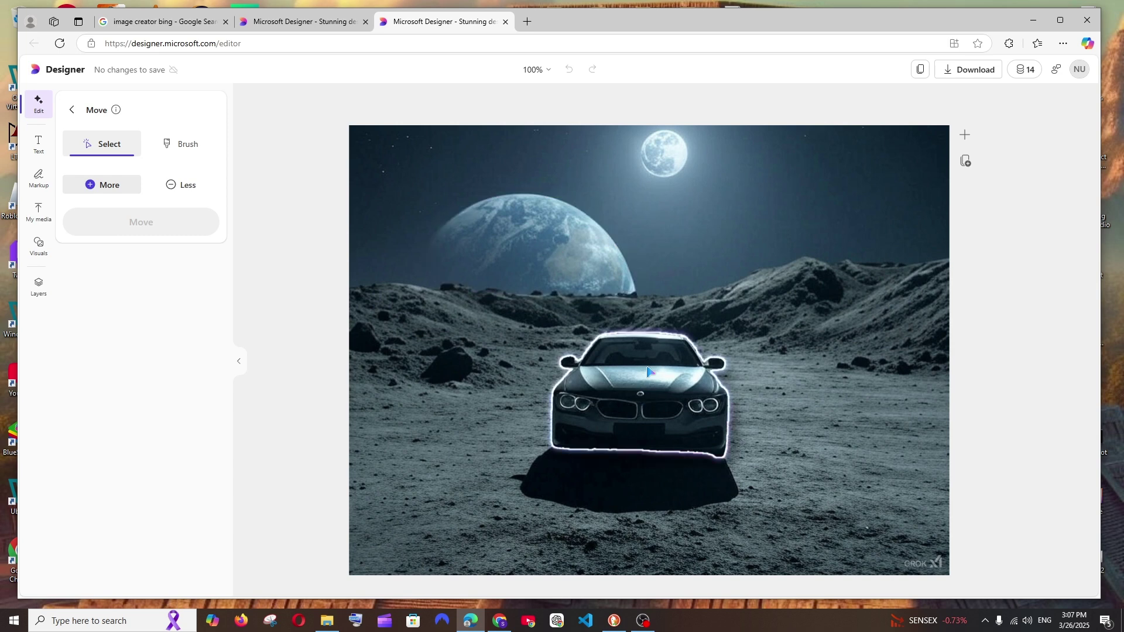
click(662, 158)
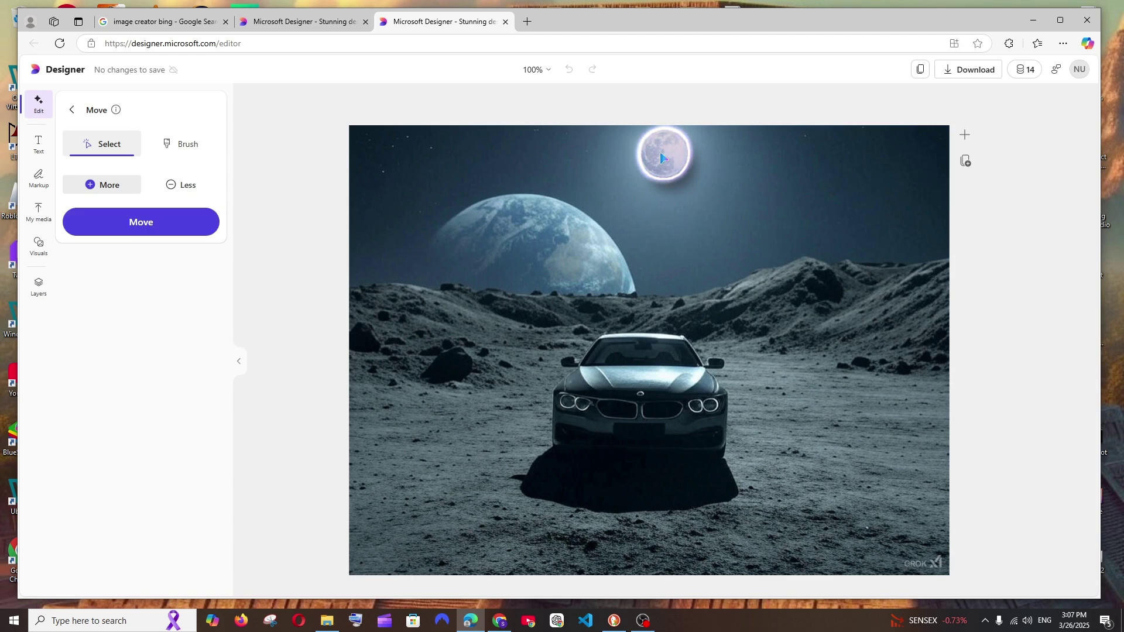
click(151, 223)
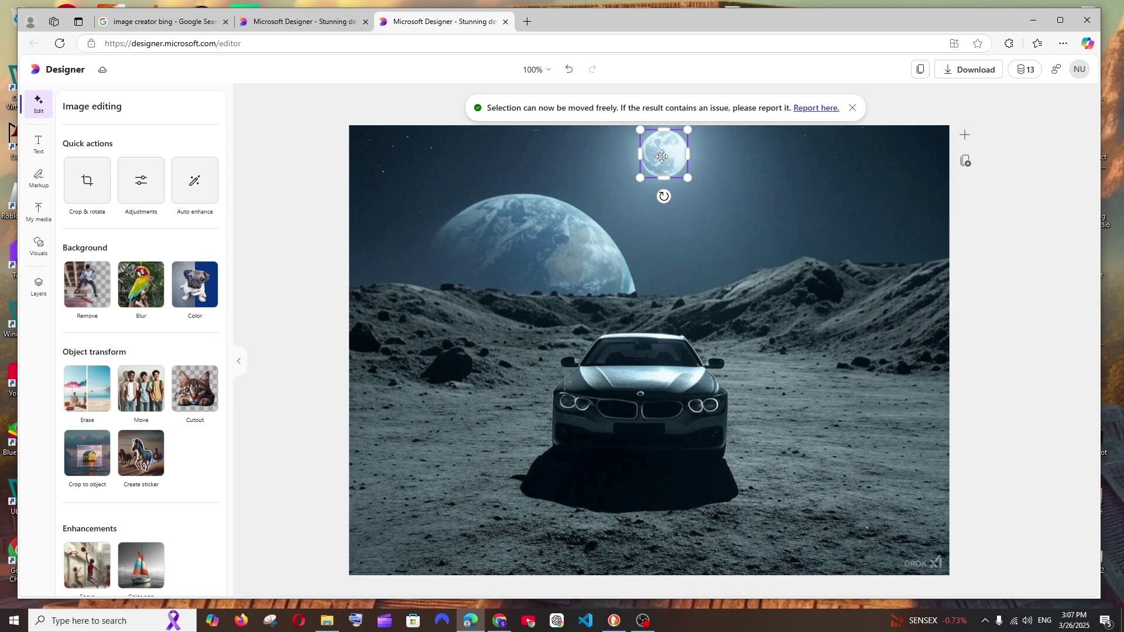
Drag the lifted moon to the right side of the sky, then delete it.
drag(662, 156, 860, 190)
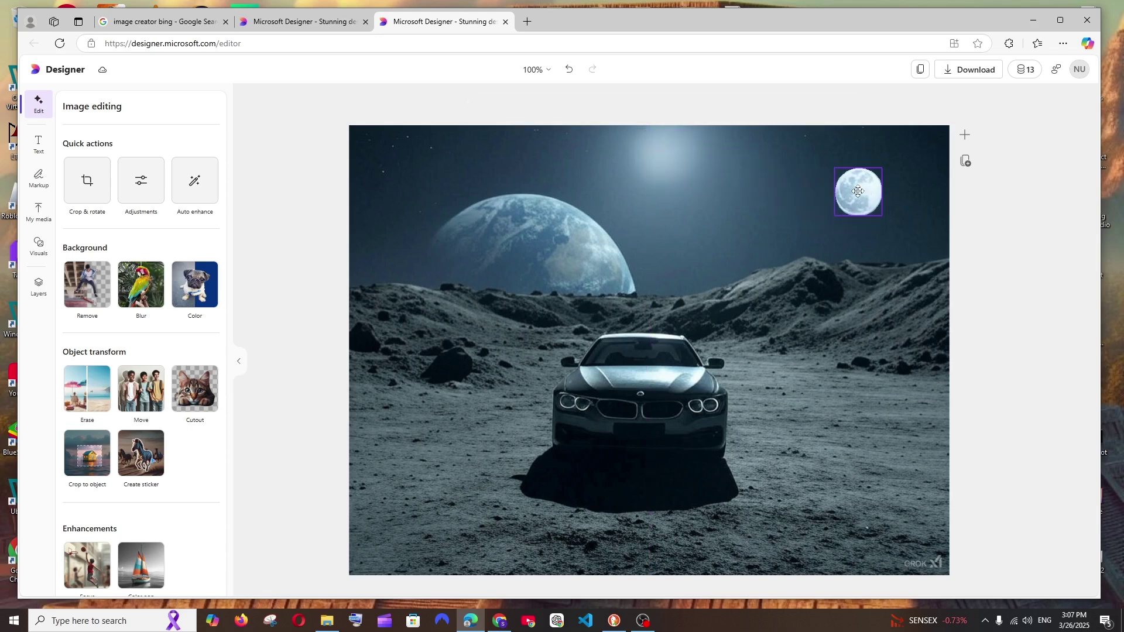
click(1005, 236)
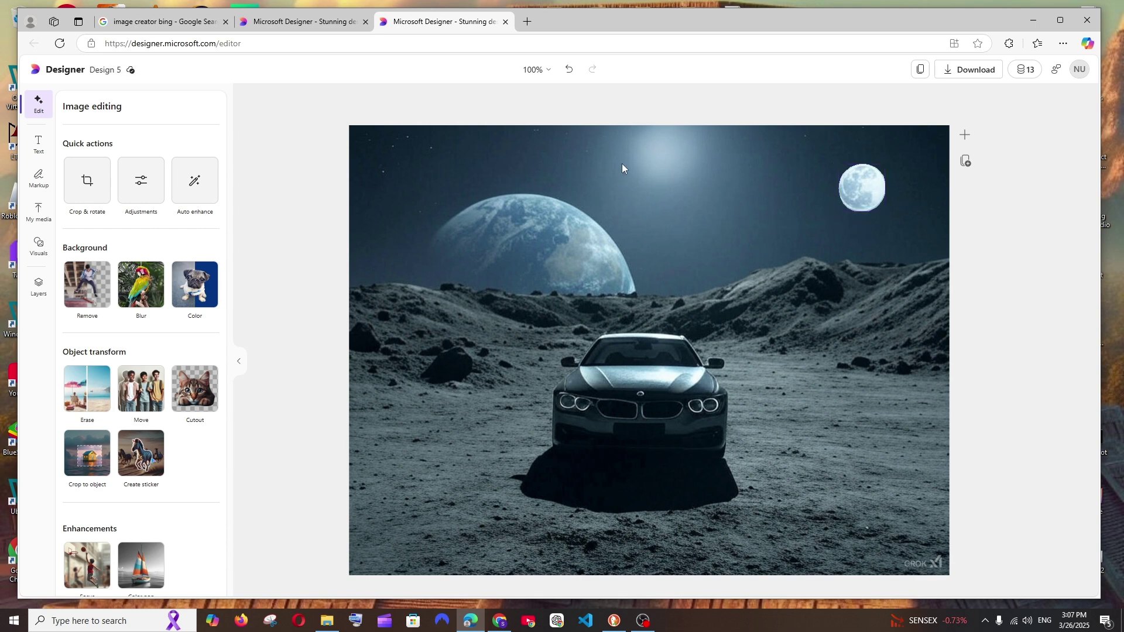
click(858, 183)
right_click(858, 182)
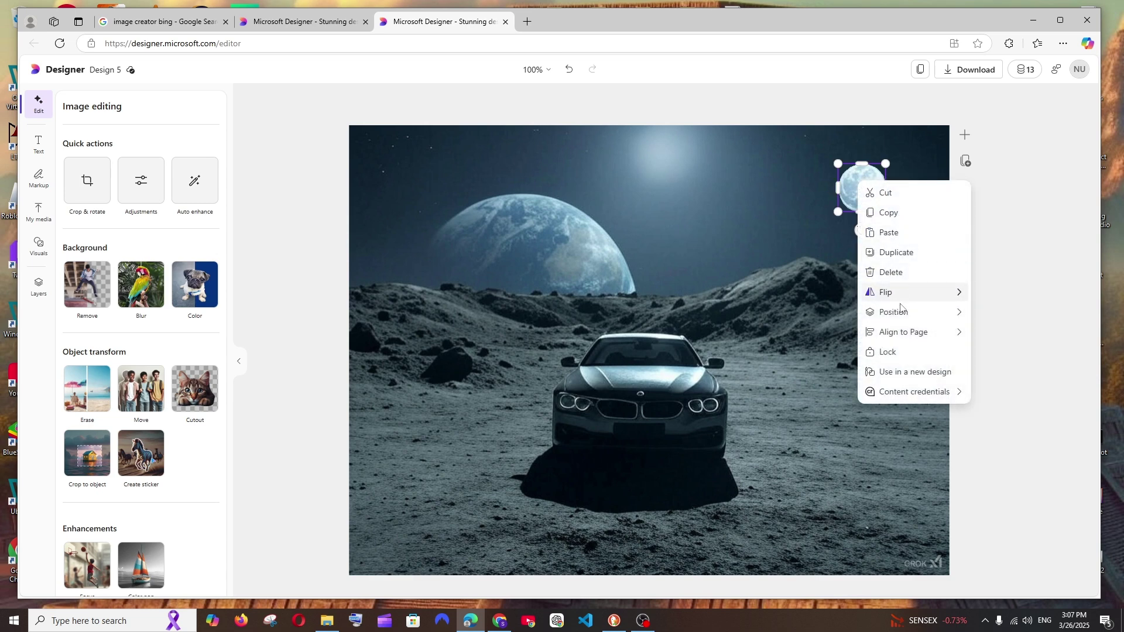
click(890, 272)
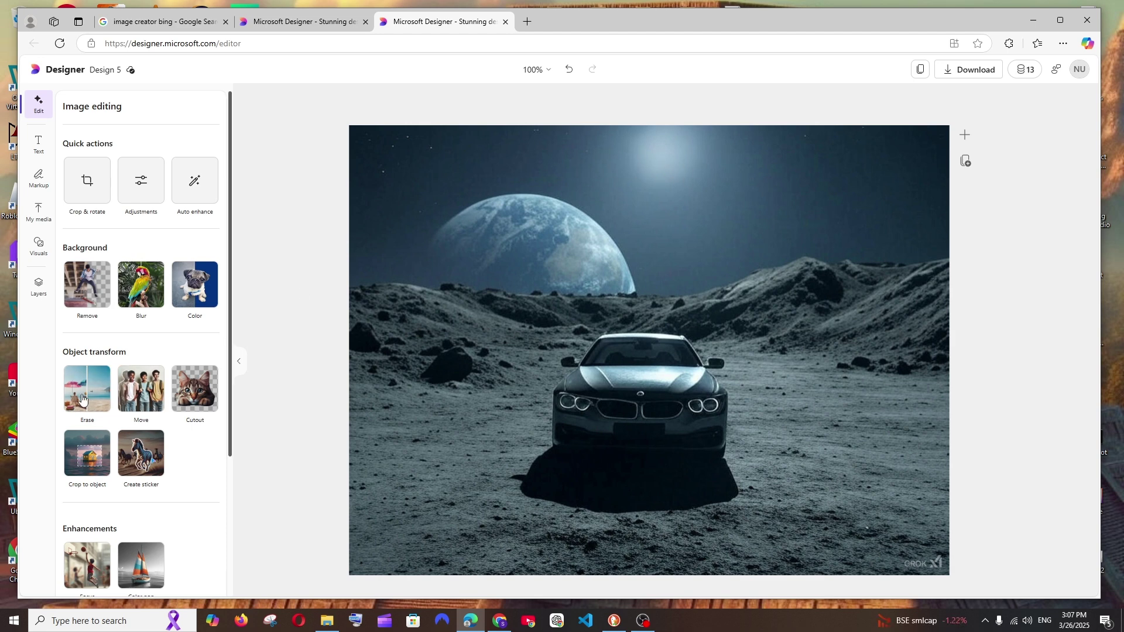
Paint over the car with a size-41 Erase brush and erase it from the lunar ground.
scroll(97, 384, down, 3)
scroll(97, 381, up, 3)
click(97, 377)
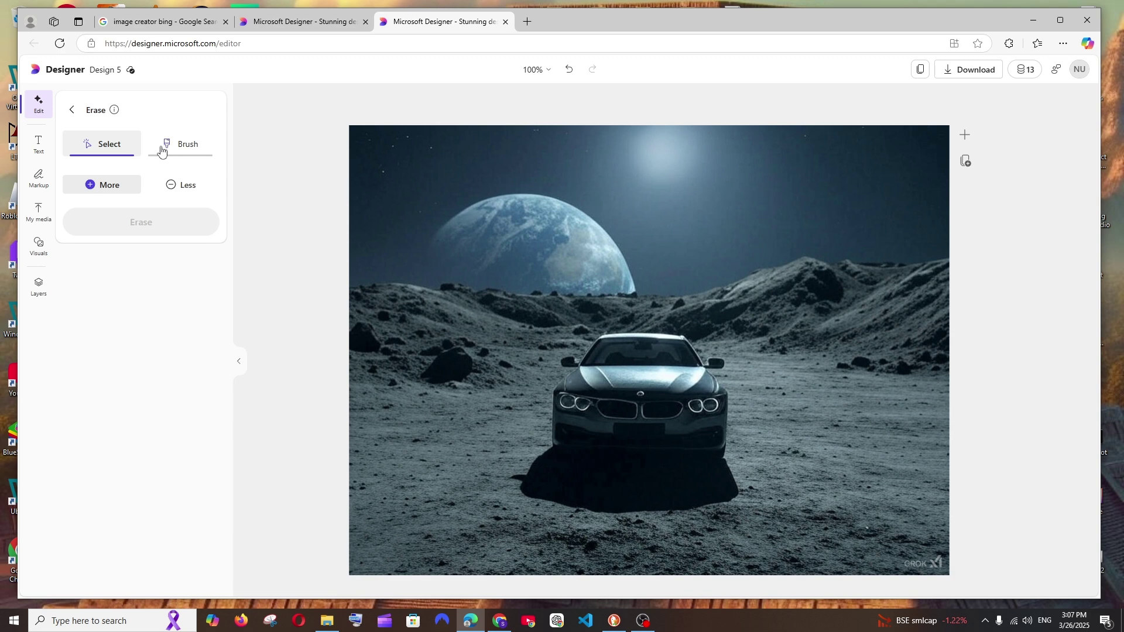
click(178, 159)
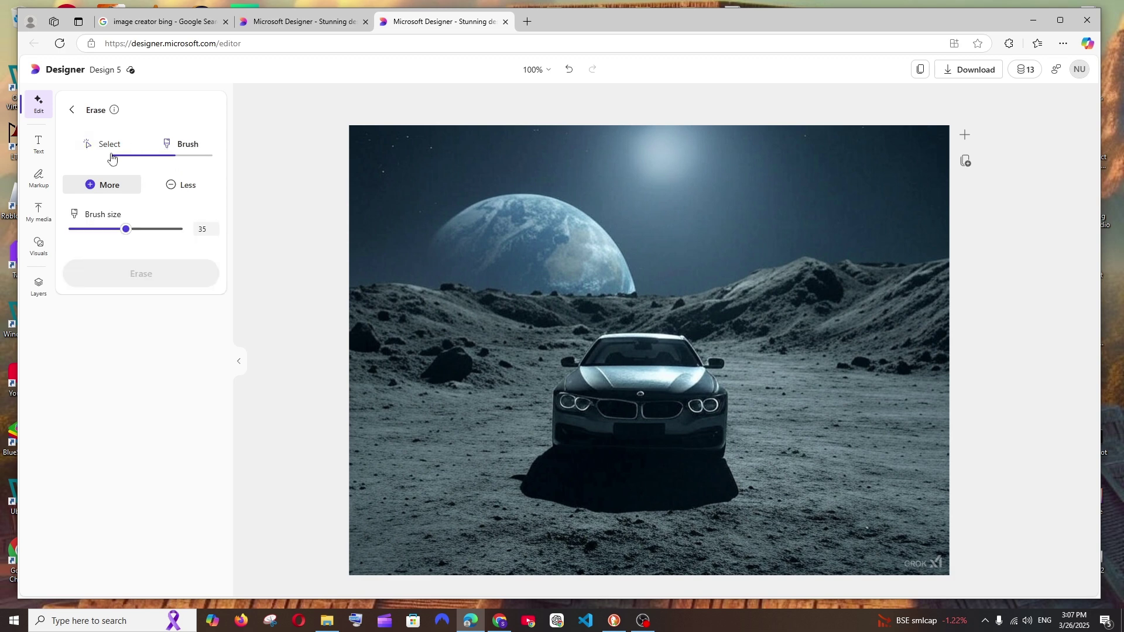
drag(127, 229, 139, 230)
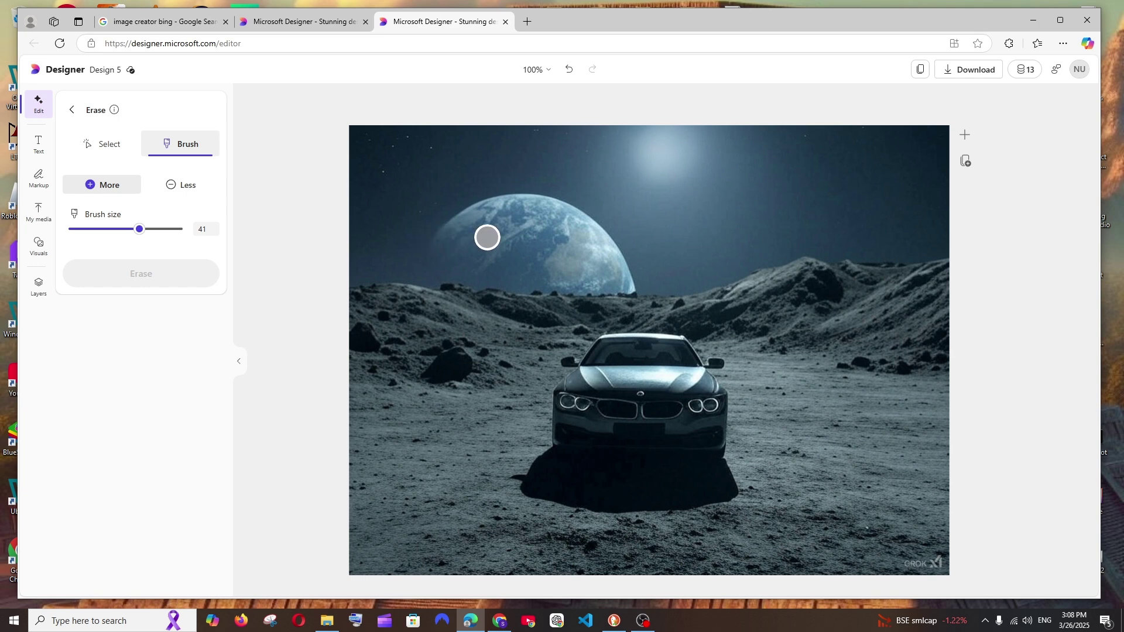
mouse_move(606, 367)
mouse_down()
mouse_move(584, 389)
mouse_move(606, 354)
mouse_move(568, 405)
mouse_move(639, 390)
mouse_move(585, 413)
mouse_move(623, 409)
mouse_move(675, 377)
mouse_move(683, 431)
mouse_move(719, 408)
mouse_move(719, 488)
mouse_move(730, 486)
mouse_move(543, 499)
mouse_move(553, 448)
mouse_up()
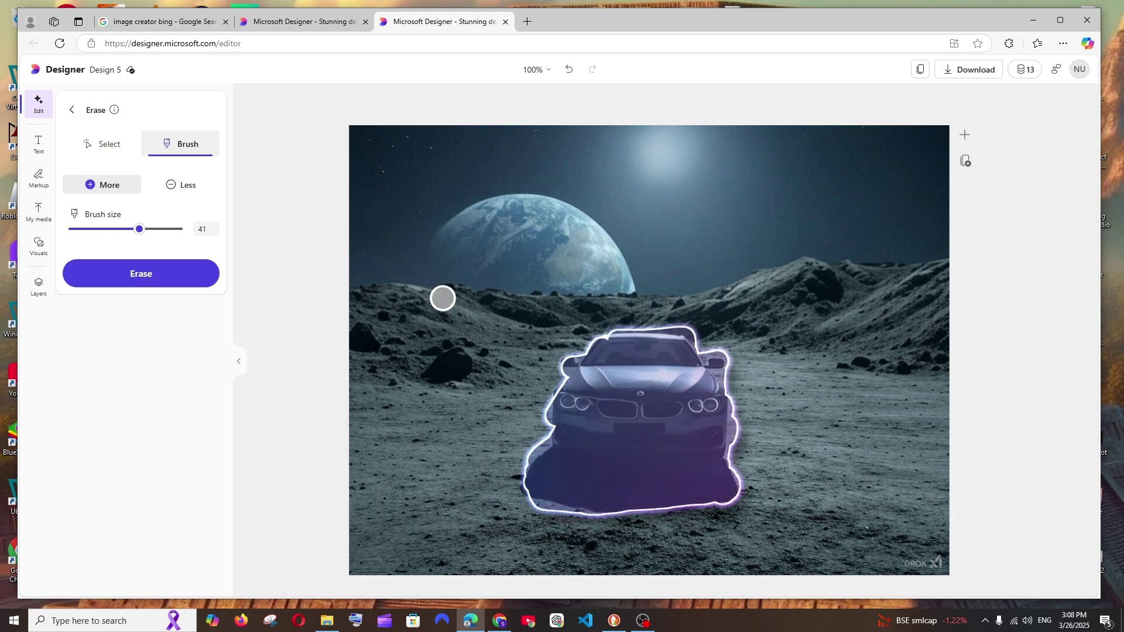
click(121, 263)
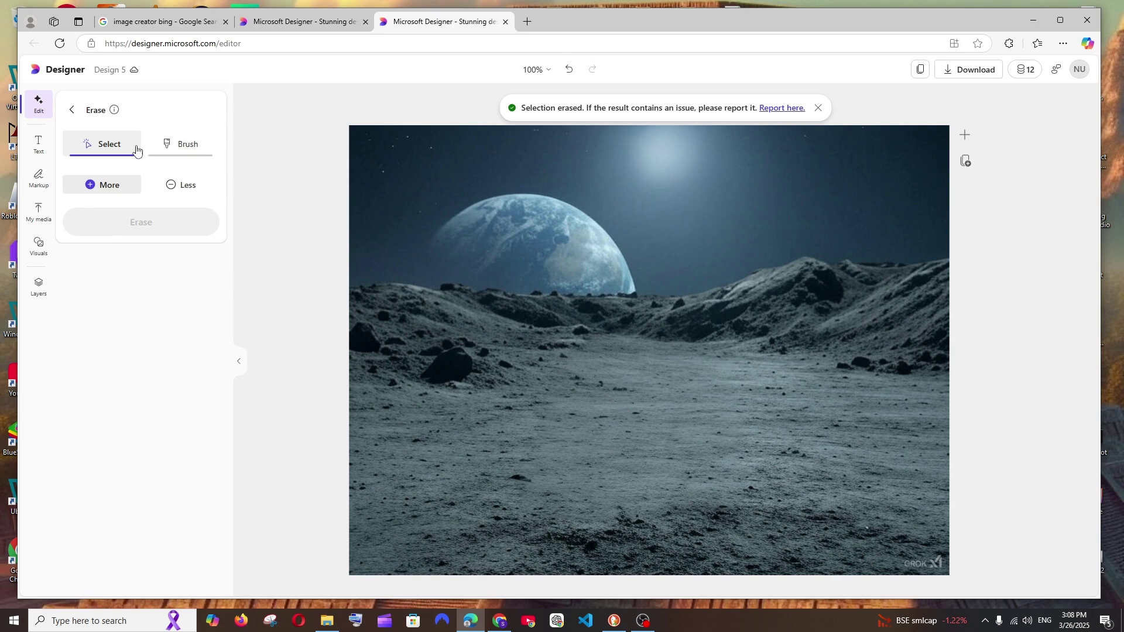
click(71, 111)
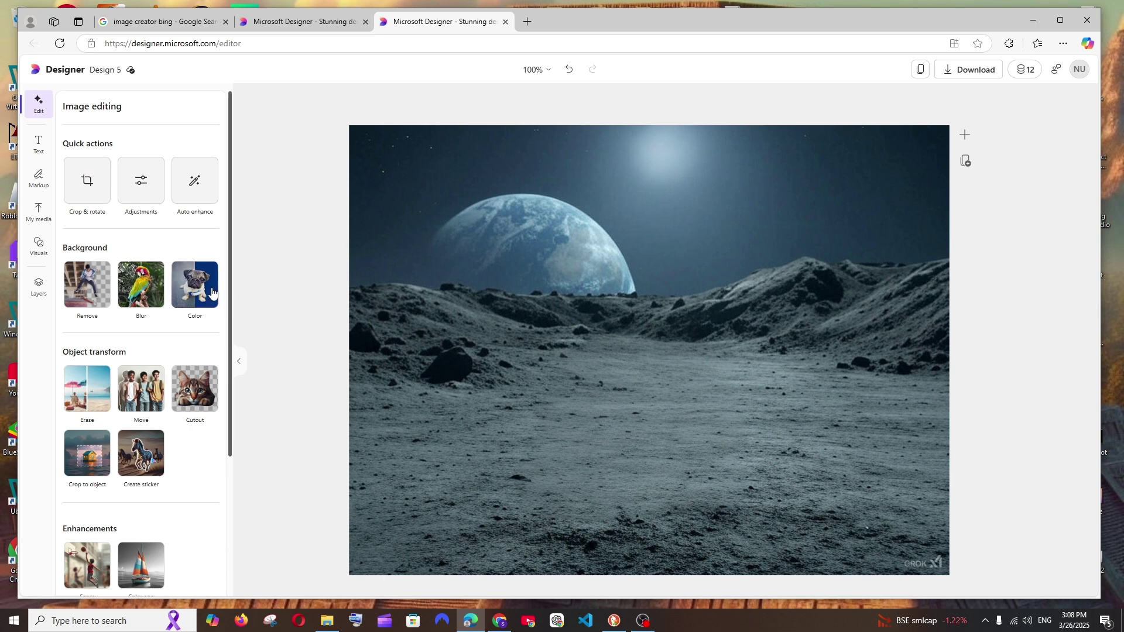
Undo the erase and earlier edits to bring back the car and the moon.
click(568, 78)
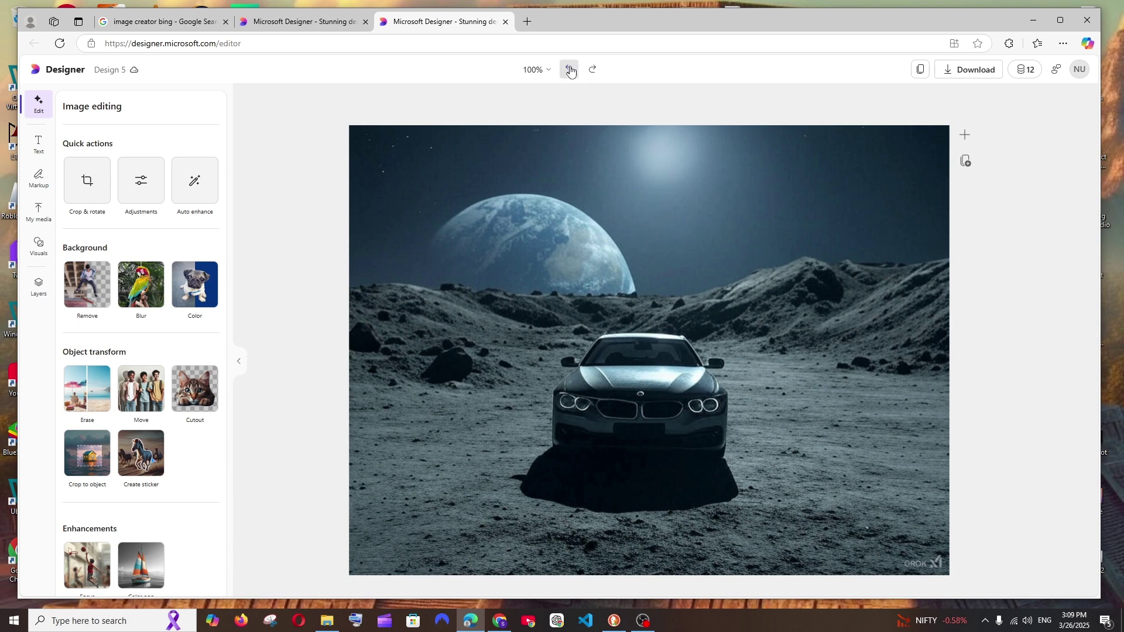
click(569, 69)
click(569, 69)
click(568, 69)
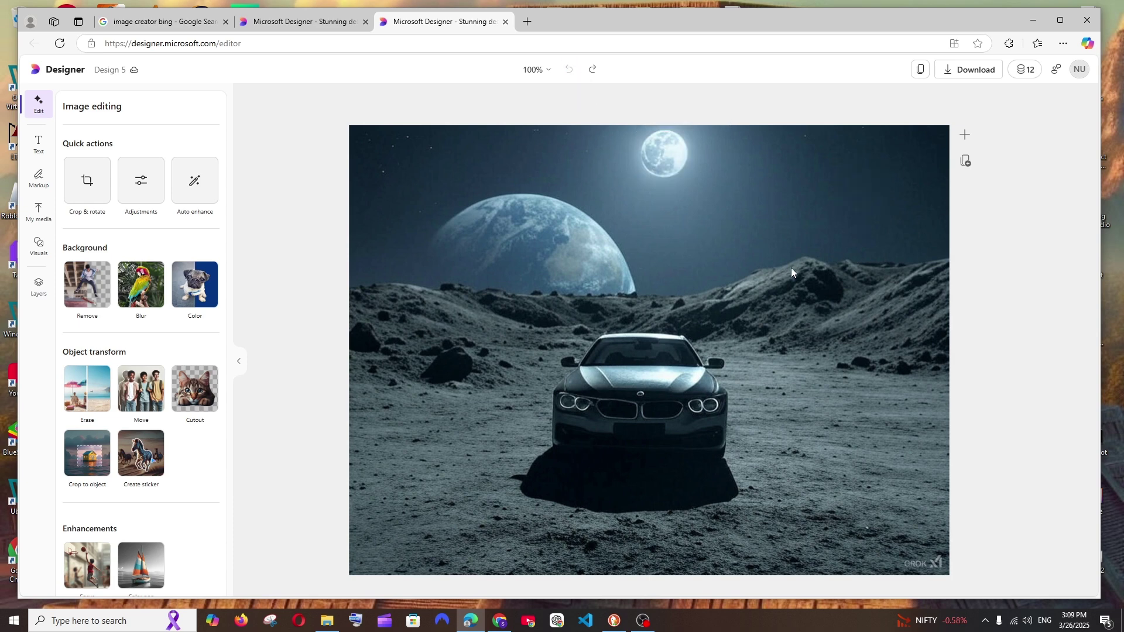
key(ctrl+y)
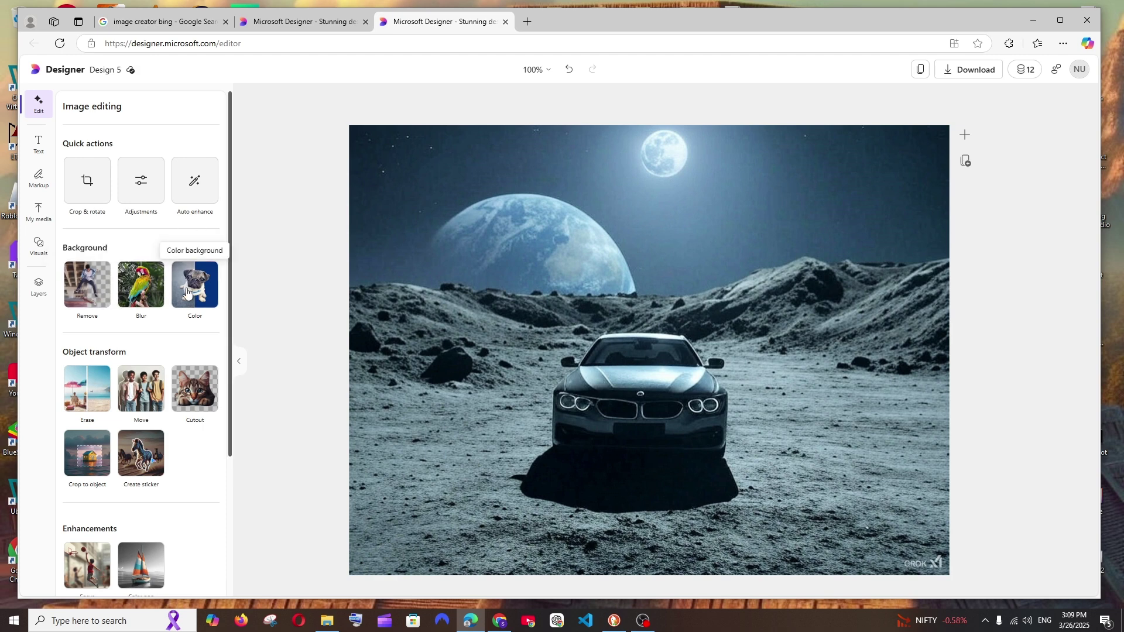
Try Background Remove and Blur, then undo back to the sharp original background.
click(84, 297)
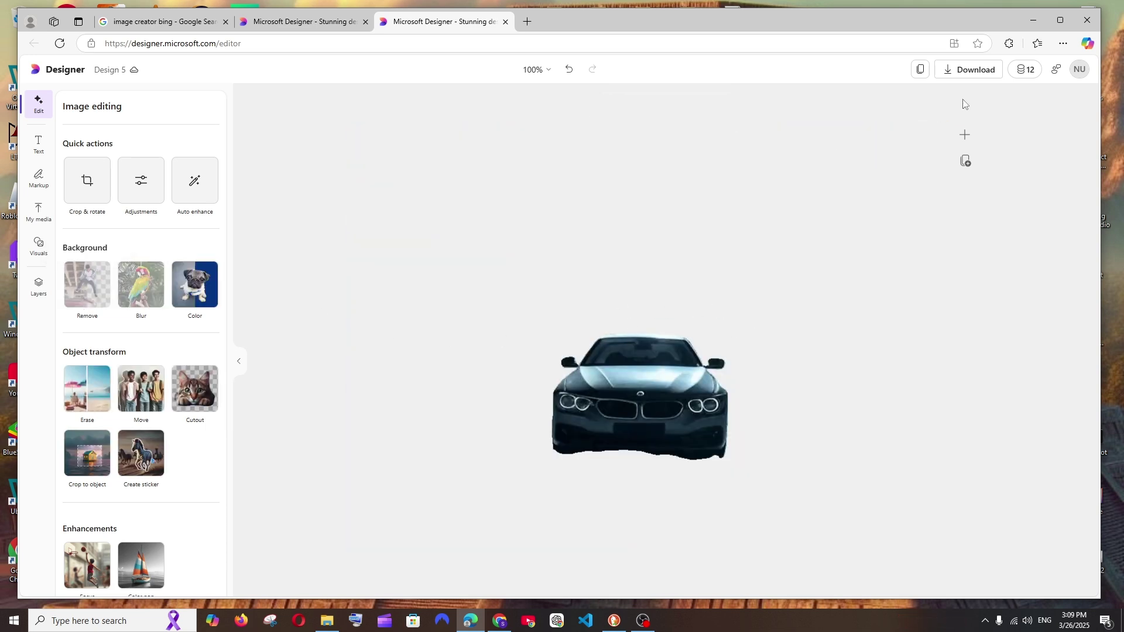
click(569, 70)
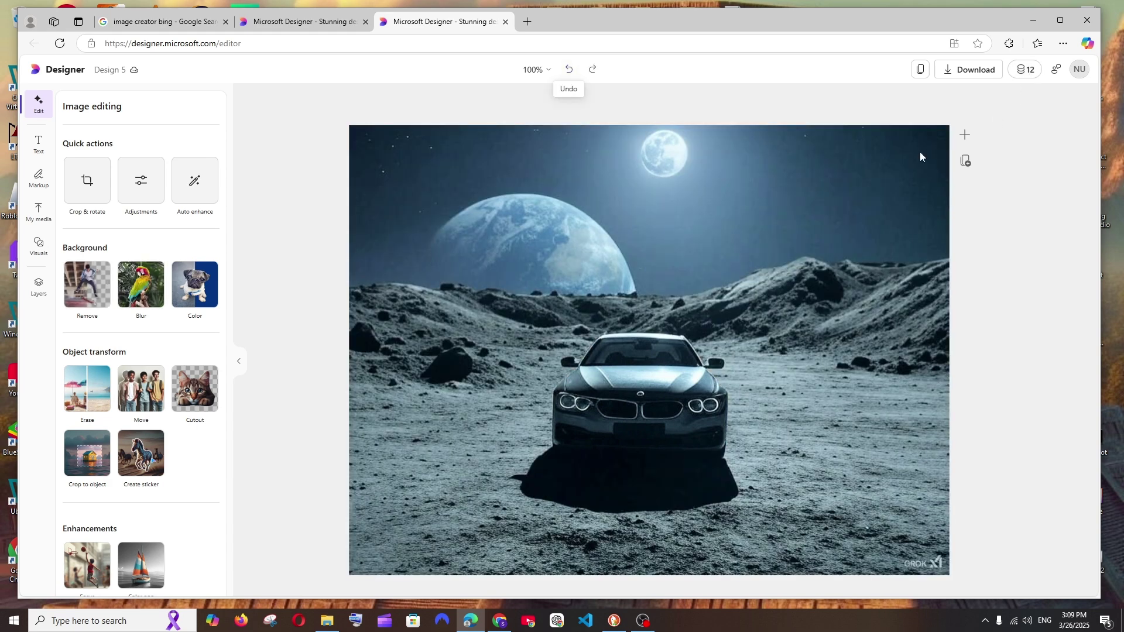
click(145, 299)
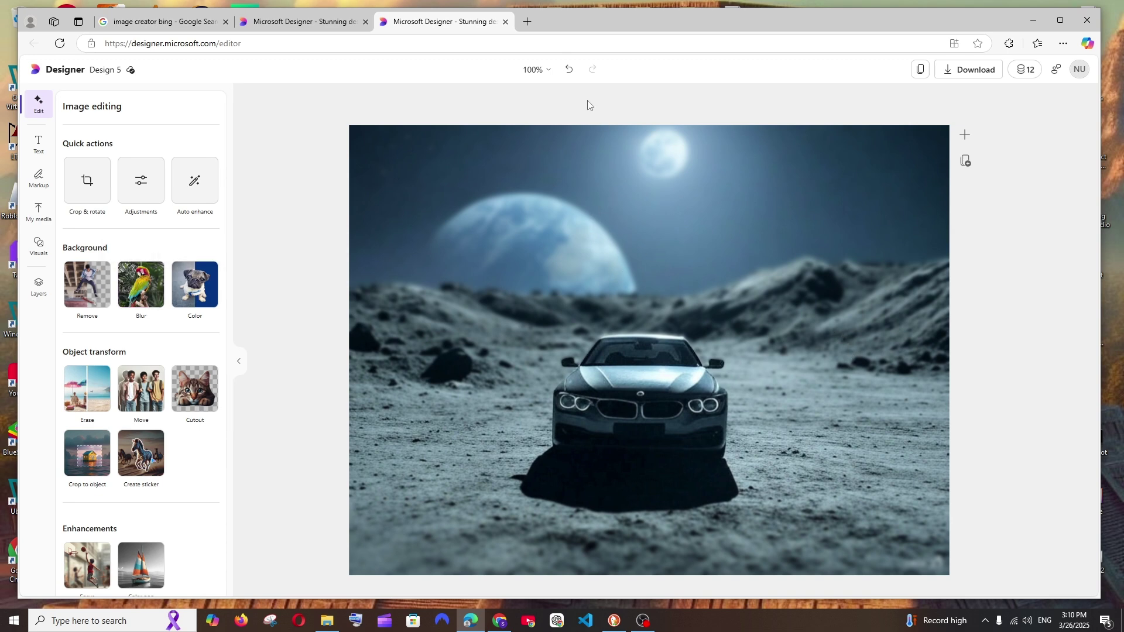
click(573, 71)
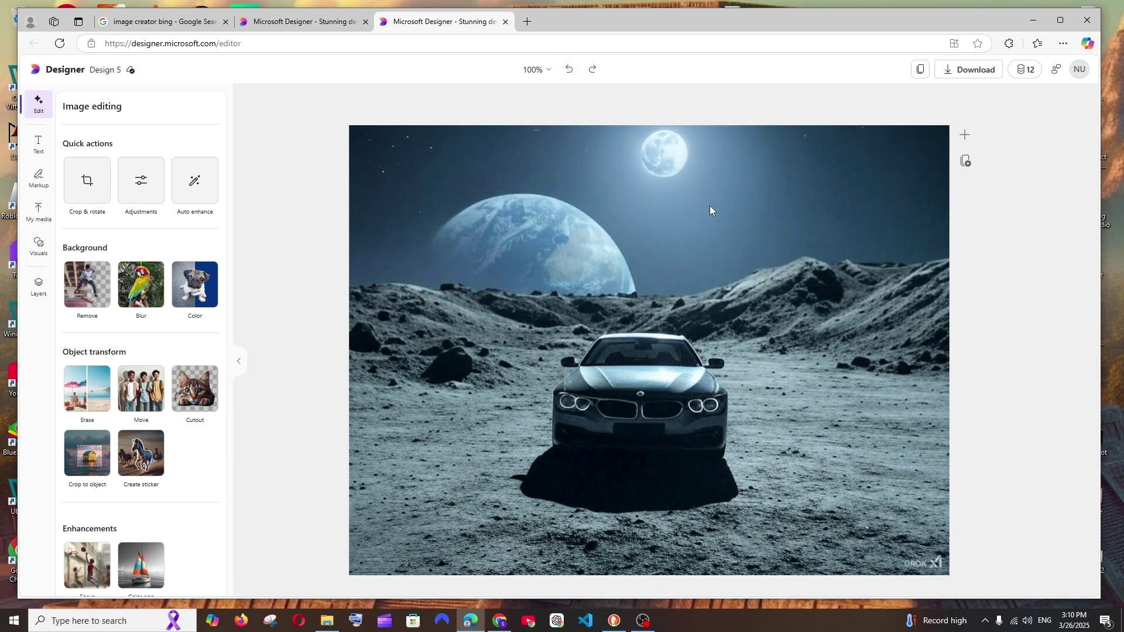
click(591, 74)
click(590, 74)
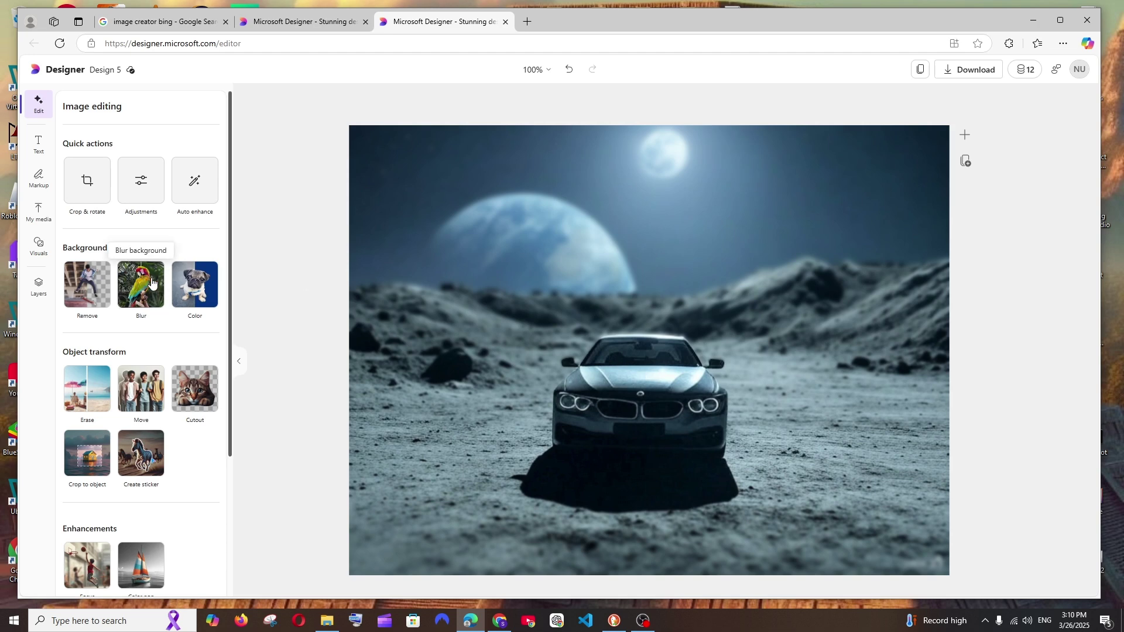
click(568, 71)
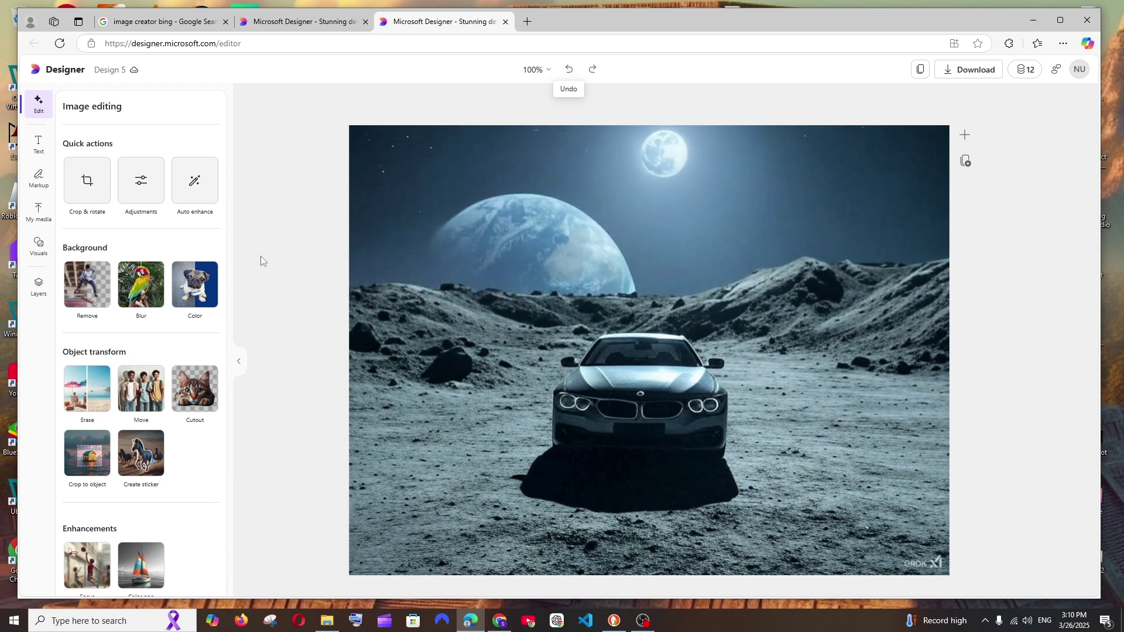
click(191, 290)
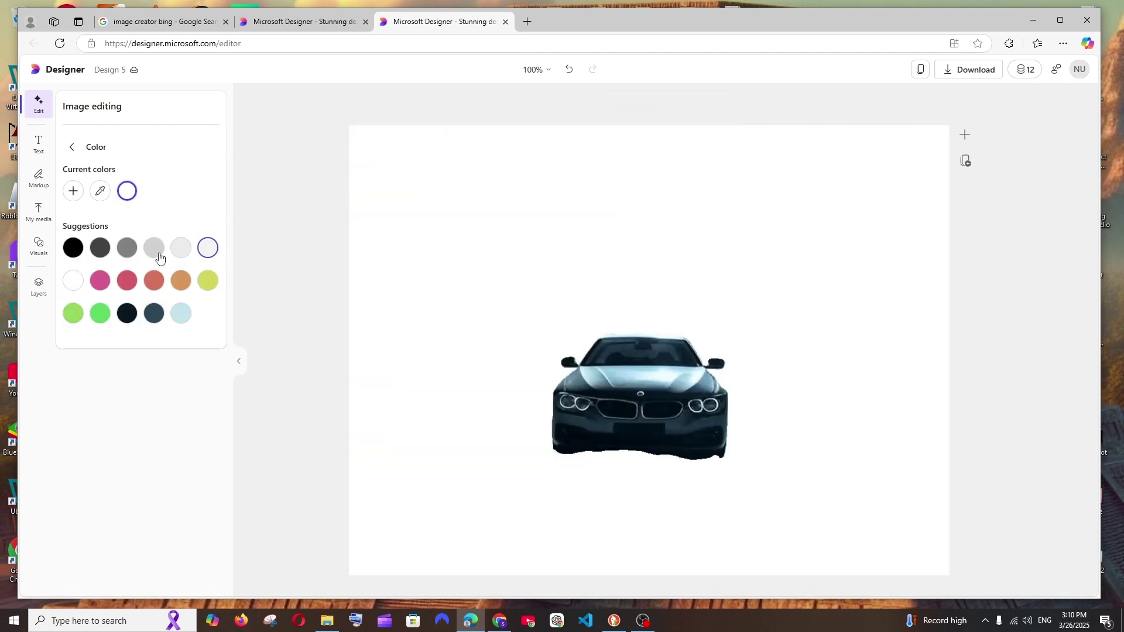
click(72, 253)
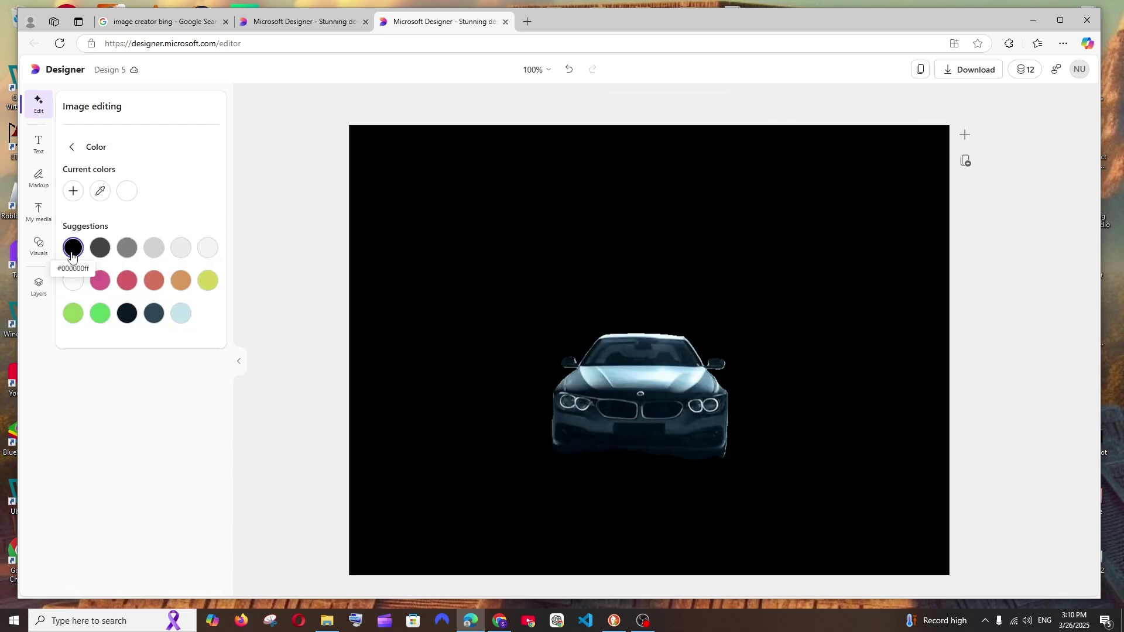
click(567, 71)
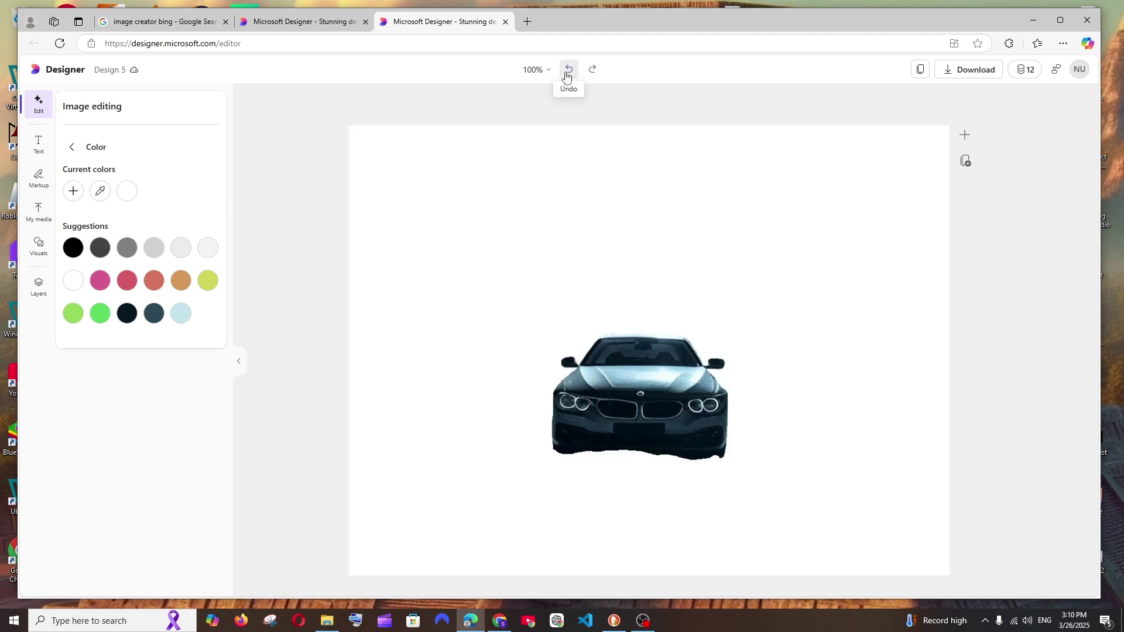
click(567, 71)
click(72, 147)
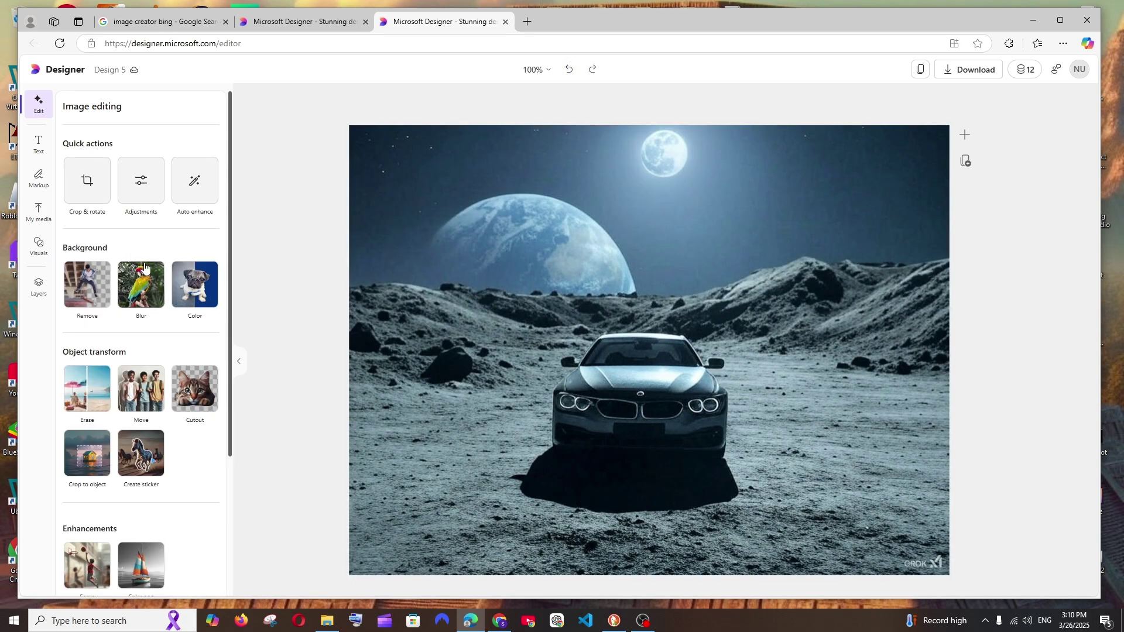
click(139, 457)
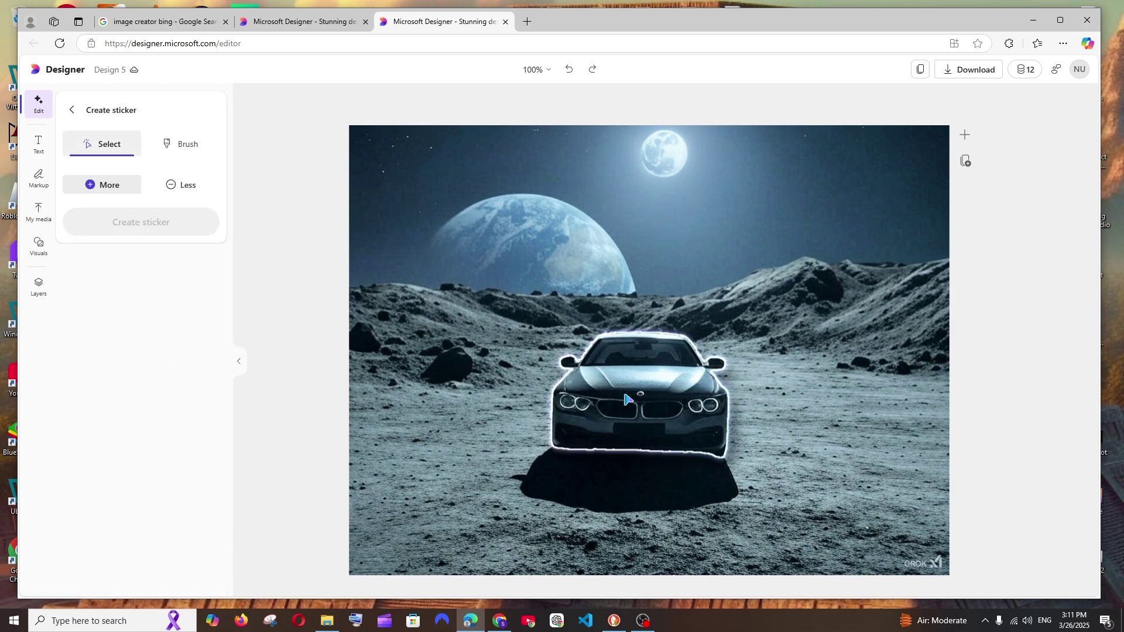
click(125, 225)
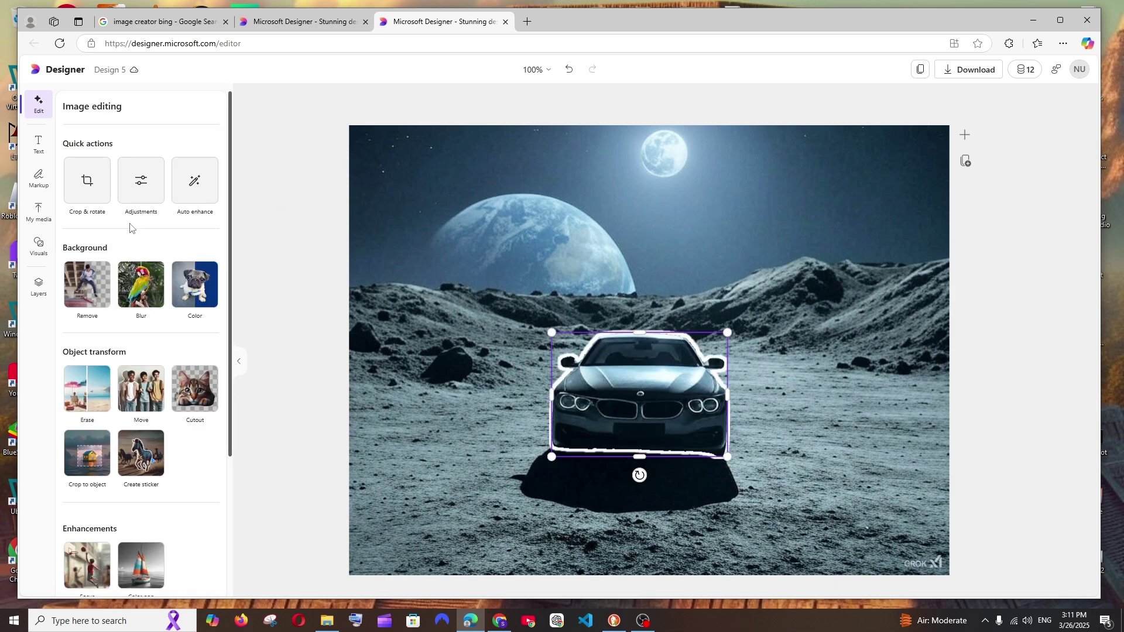
key(ctrl+d)
drag(631, 358, 531, 223)
right_click(440, 214)
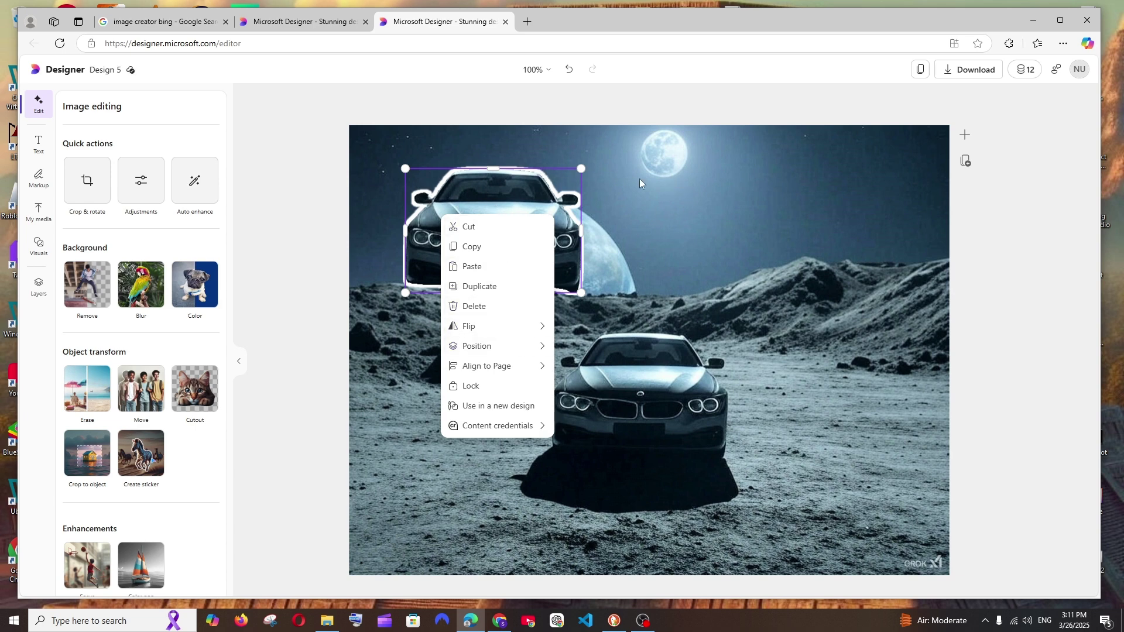
click(573, 80)
click(573, 80)
click(572, 80)
click(573, 81)
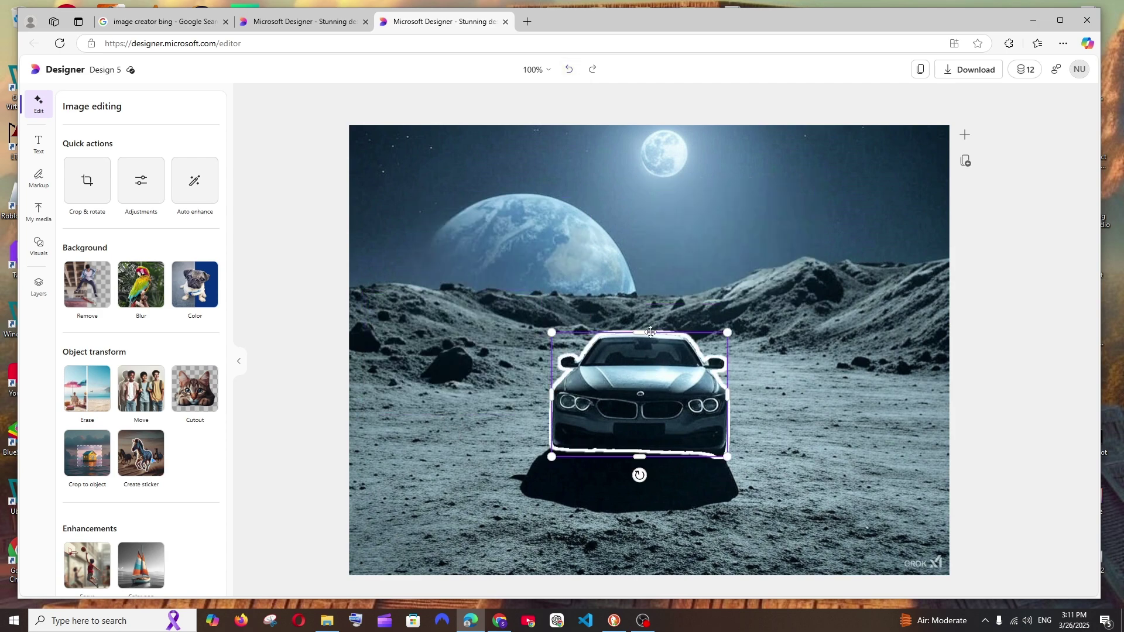
click(569, 70)
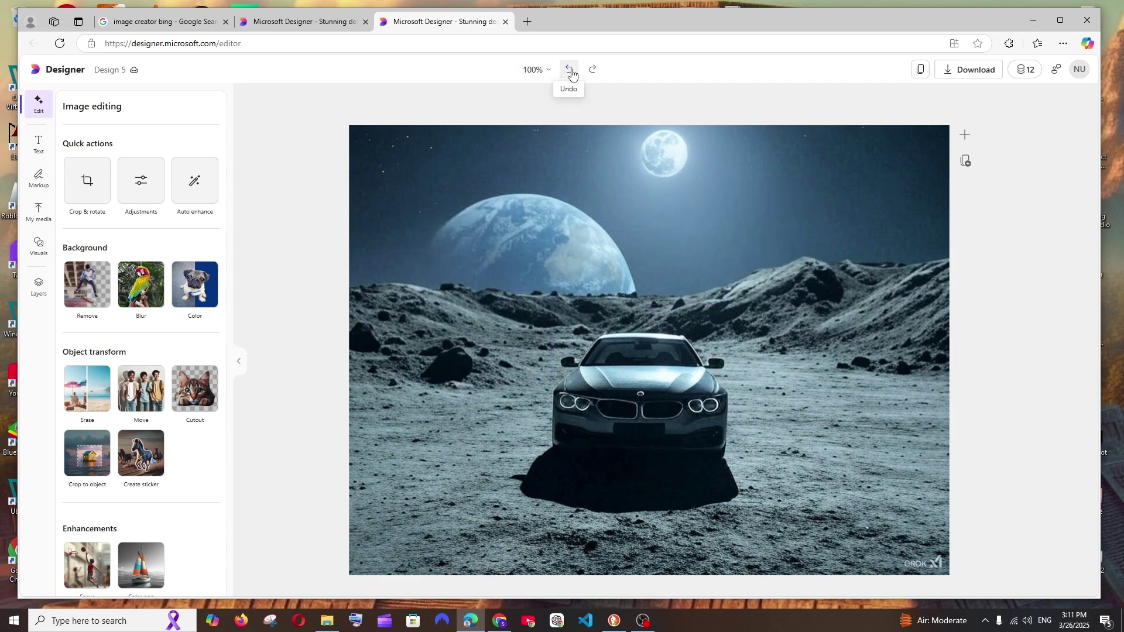
scroll(209, 321, down, 2)
scroll(193, 363, down, 3)
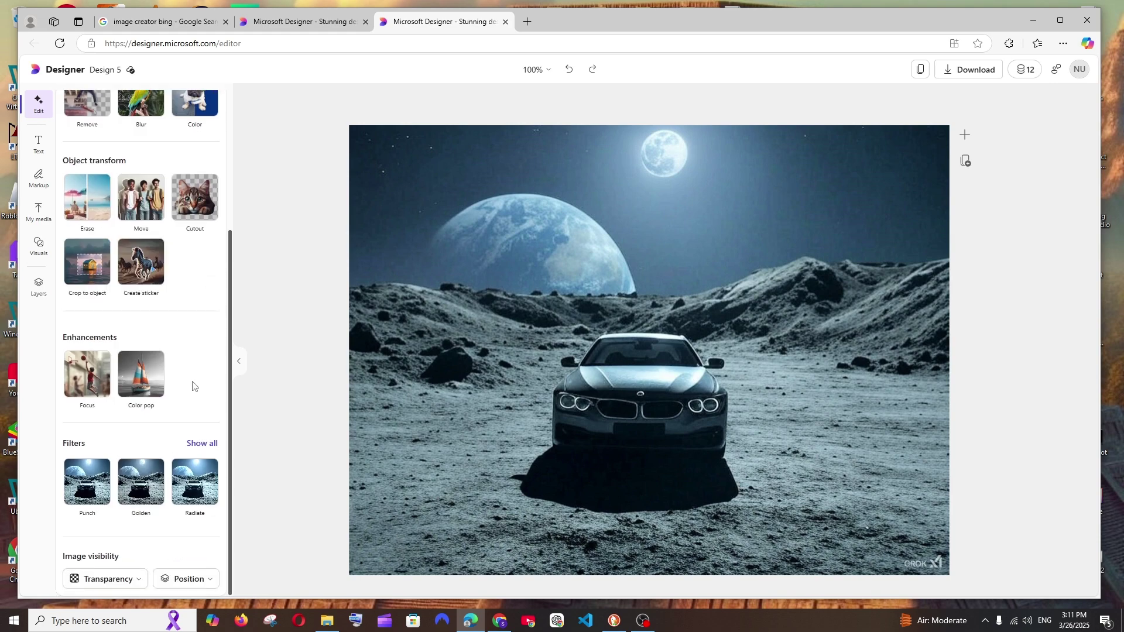
click(84, 377)
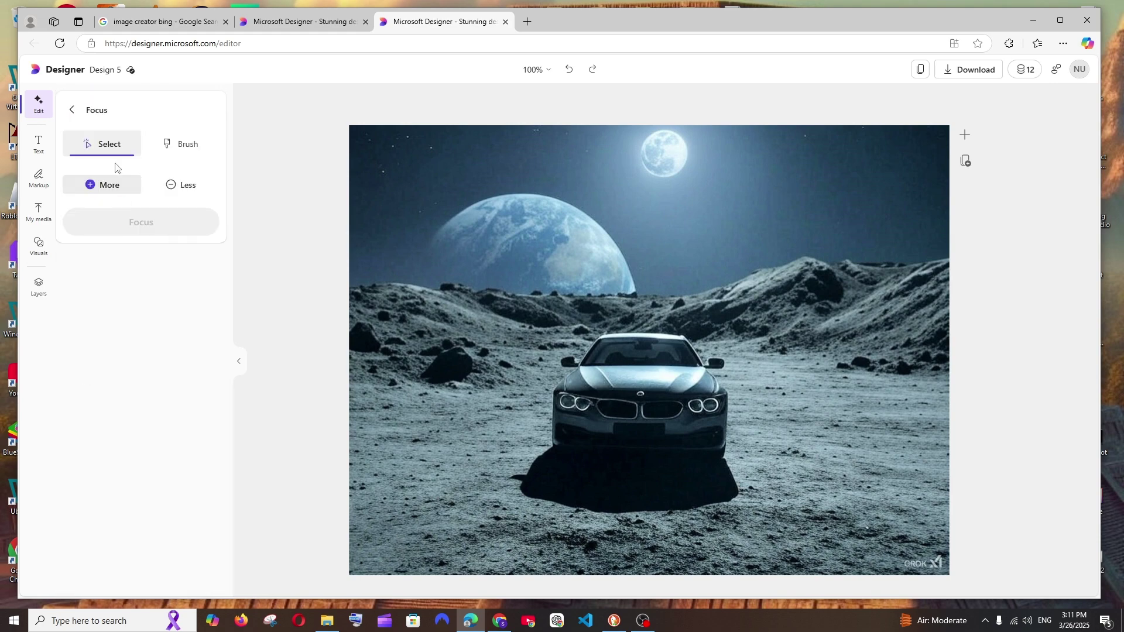
click(596, 355)
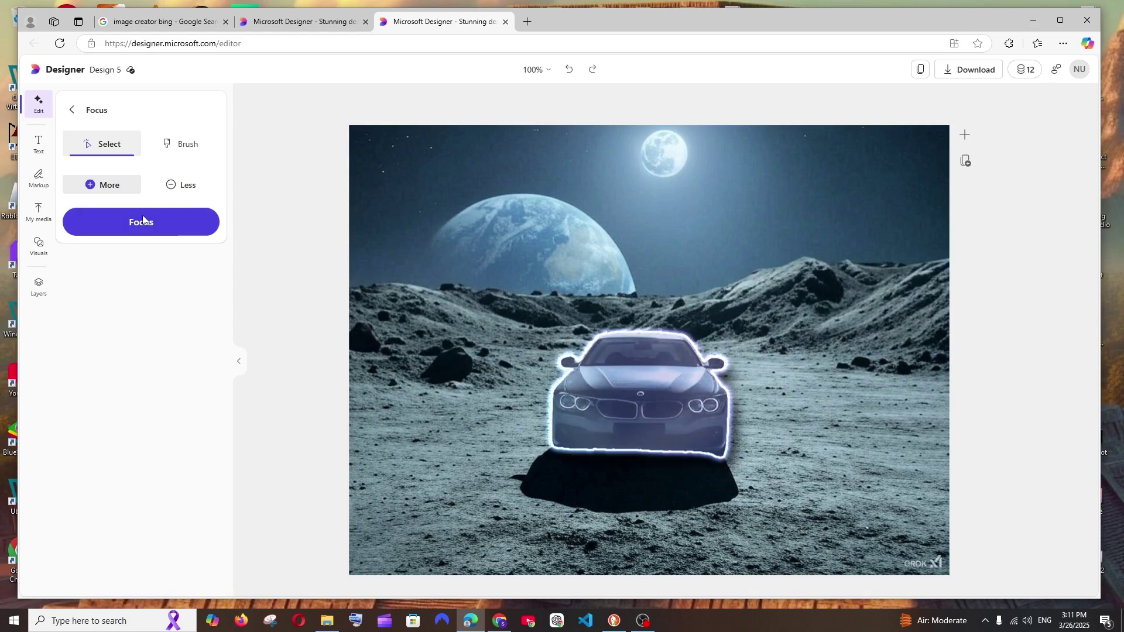
click(128, 227)
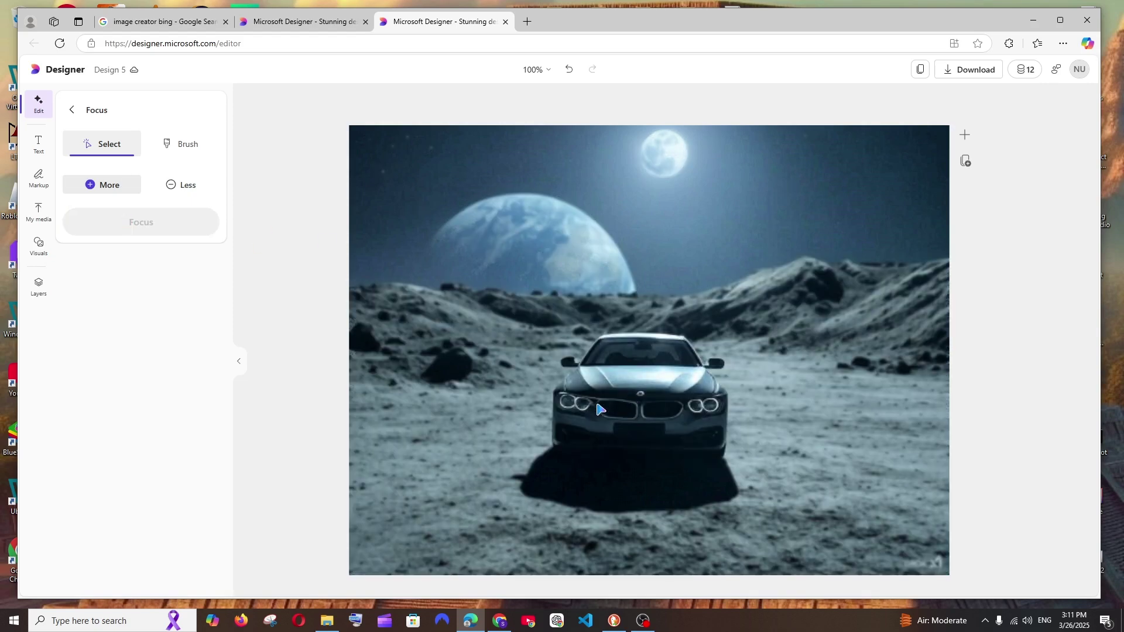
click(73, 110)
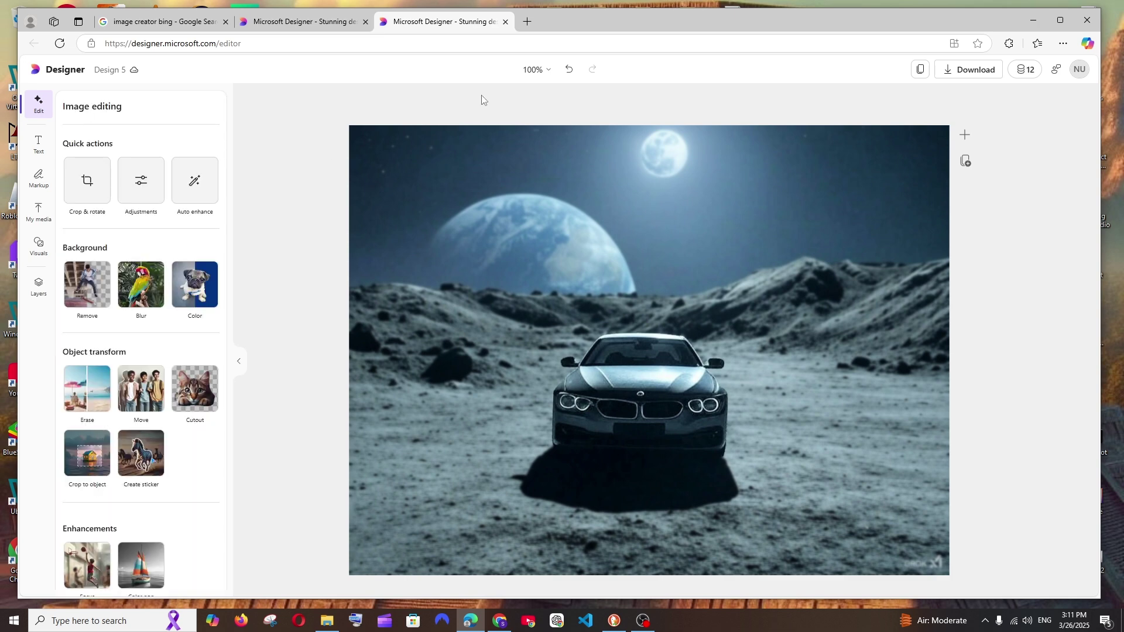
click(569, 69)
Try Color pop with the car as the coloured subject, then return to Image editing.
scroll(161, 455, down, 3)
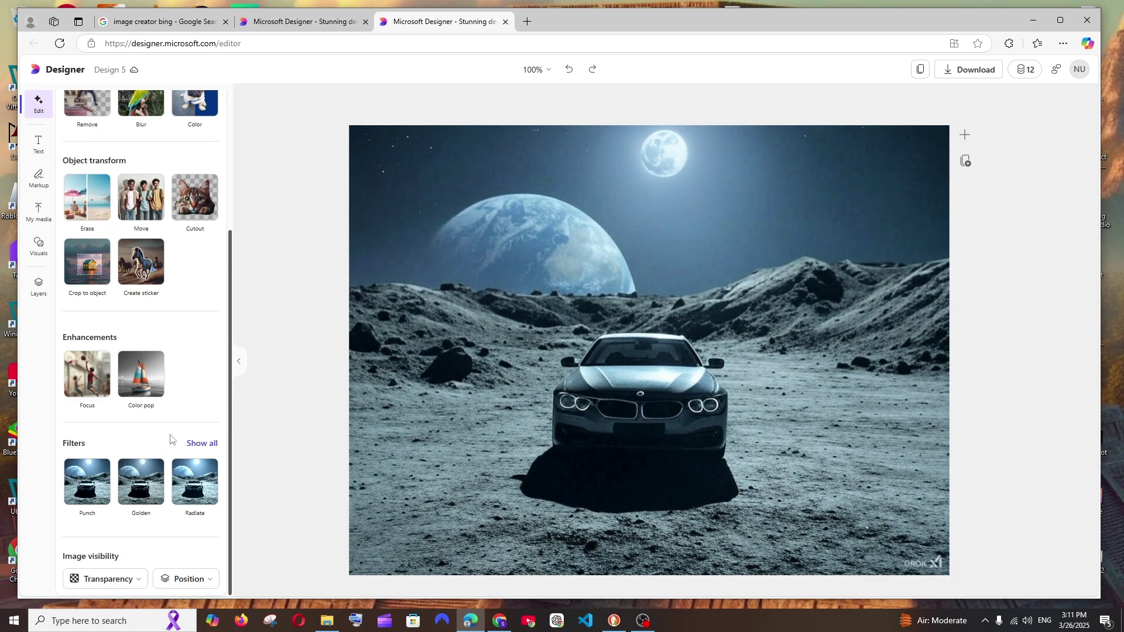
click(148, 383)
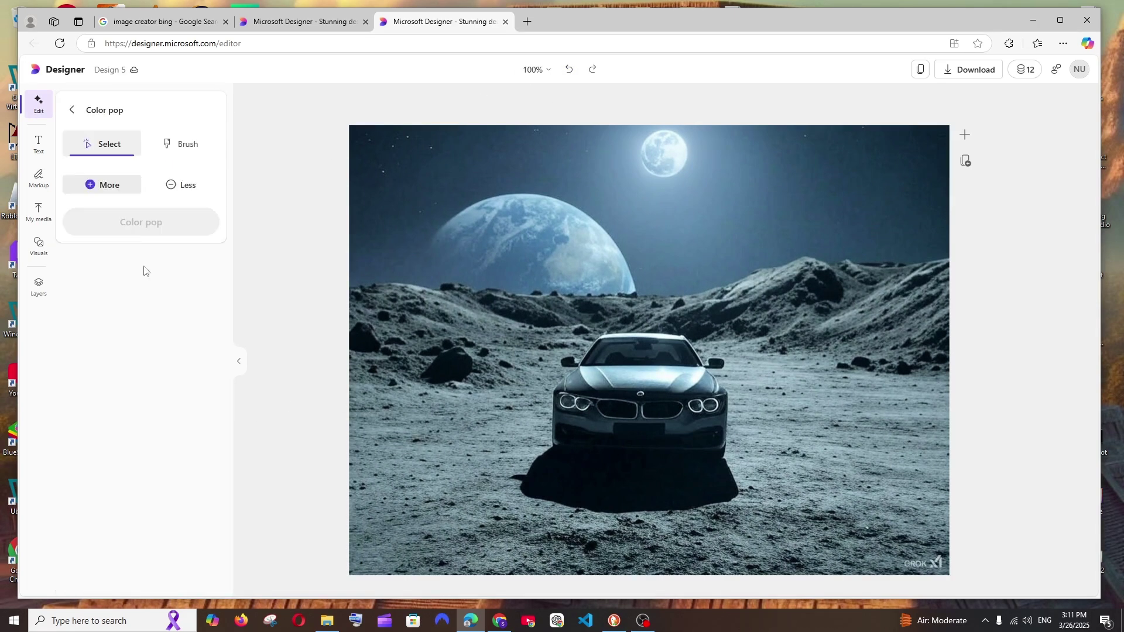
click(677, 391)
click(132, 221)
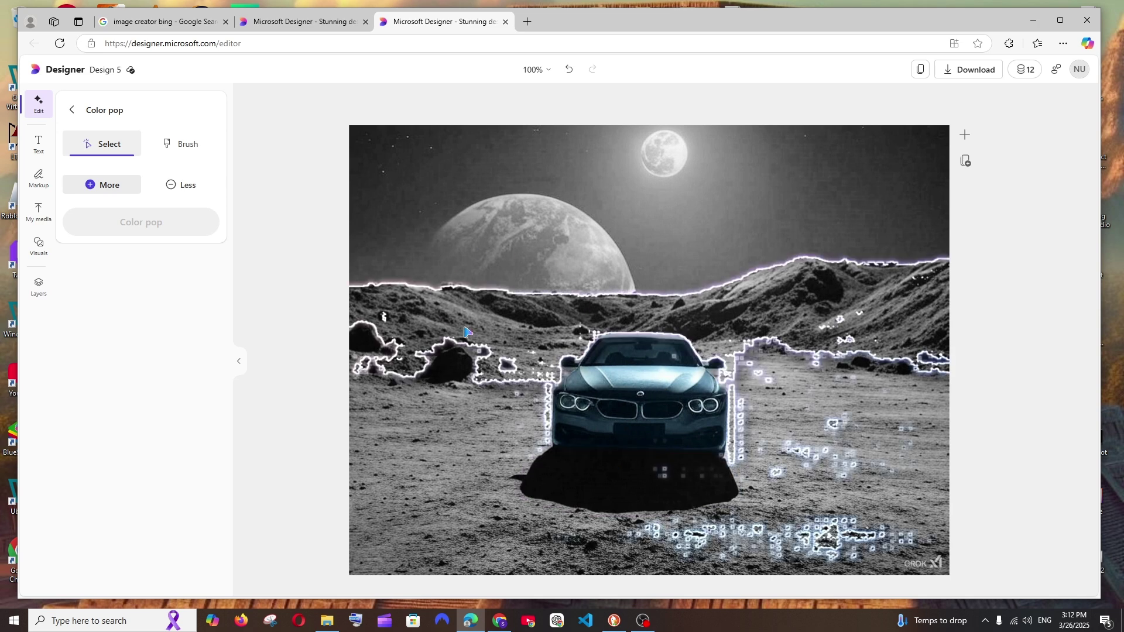
click(71, 109)
scroll(163, 268, down, 1)
scroll(163, 268, down, 3)
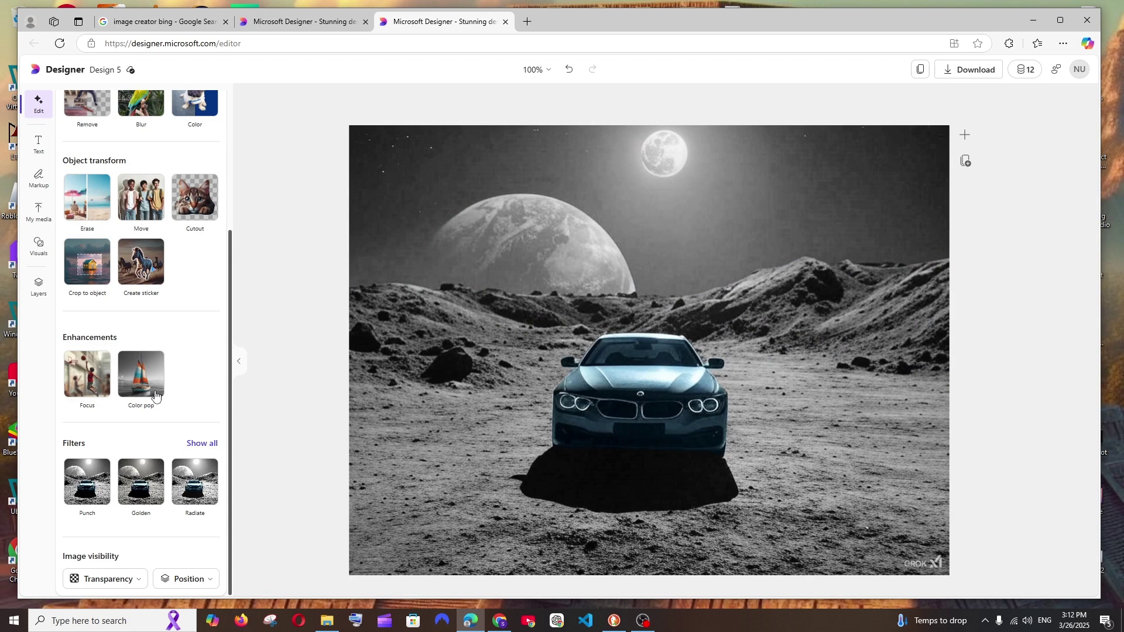
scroll(140, 366, up, 4)
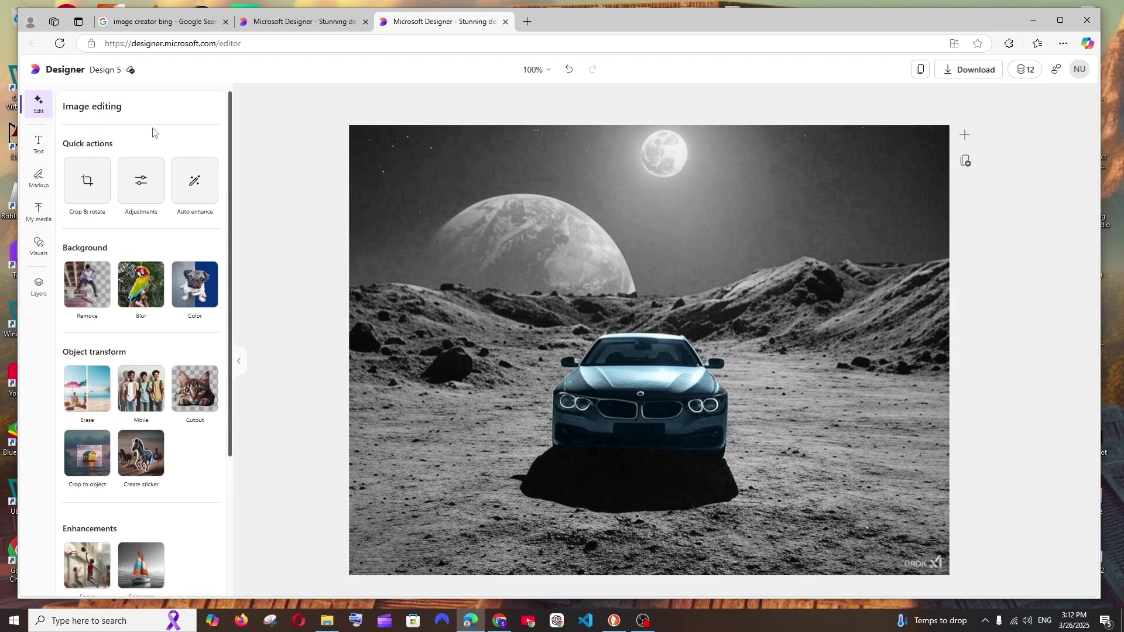
Browse the watch design's Layers and Visuals, including Filled shapes and Graphics.
click(570, 23)
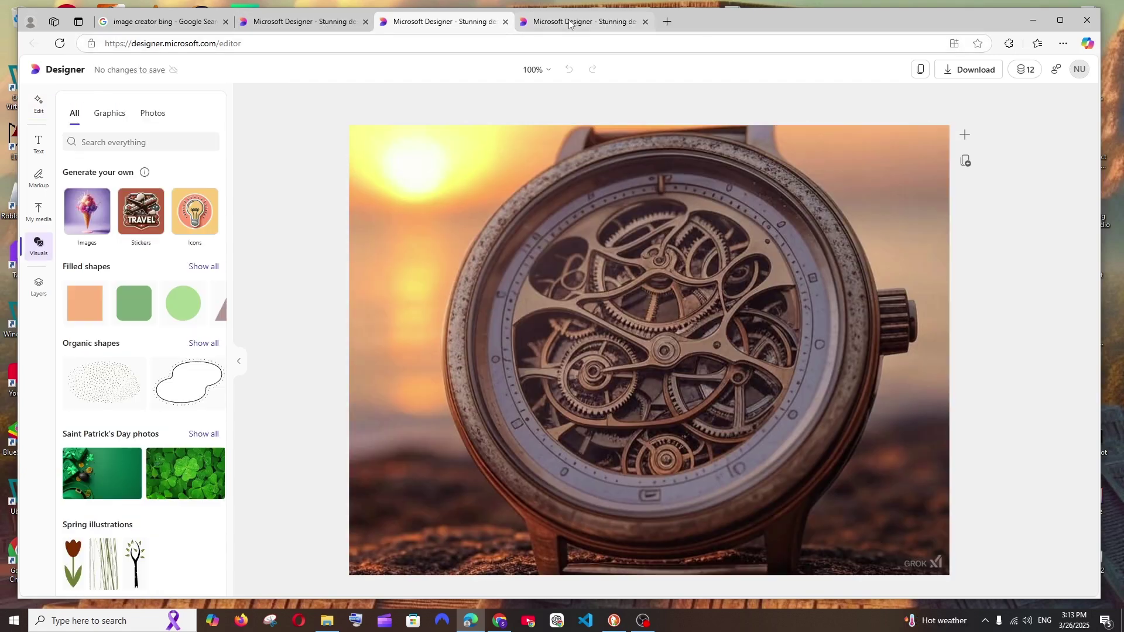
click(39, 287)
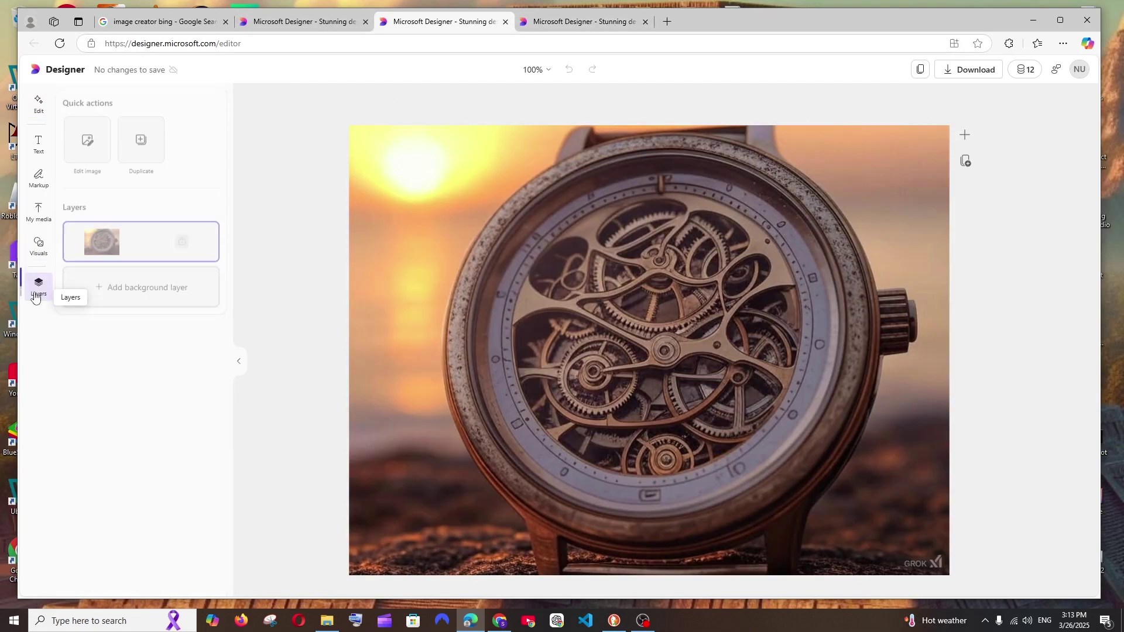
click(38, 245)
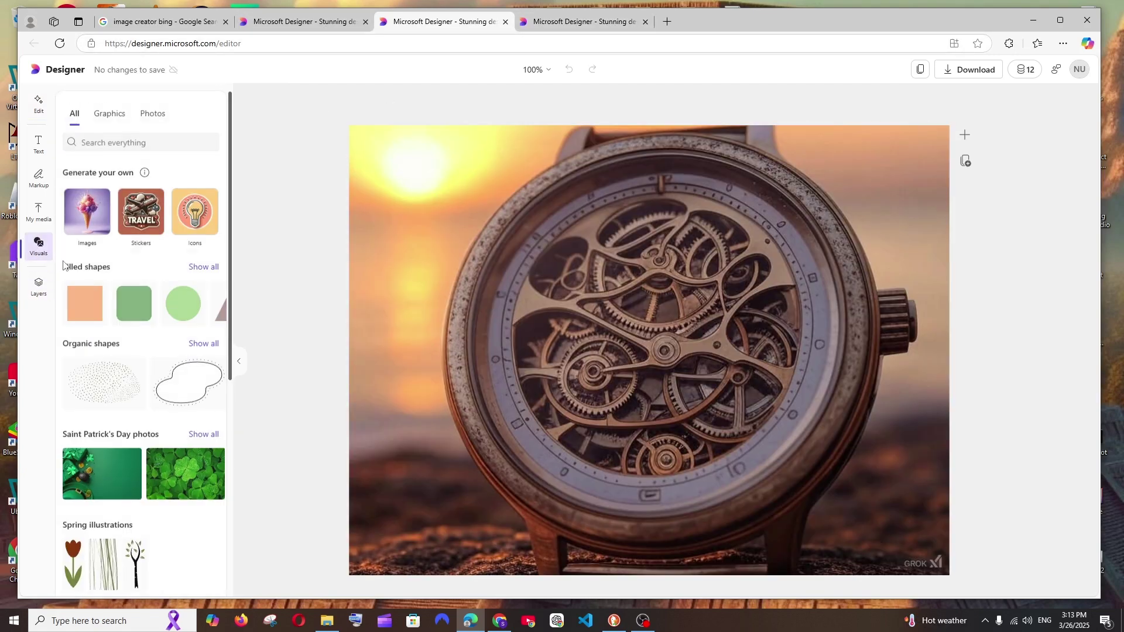
click(209, 267)
click(70, 171)
click(110, 113)
scroll(143, 270, down, 4)
scroll(164, 335, up, 4)
key(ctrl+shift+Tab)
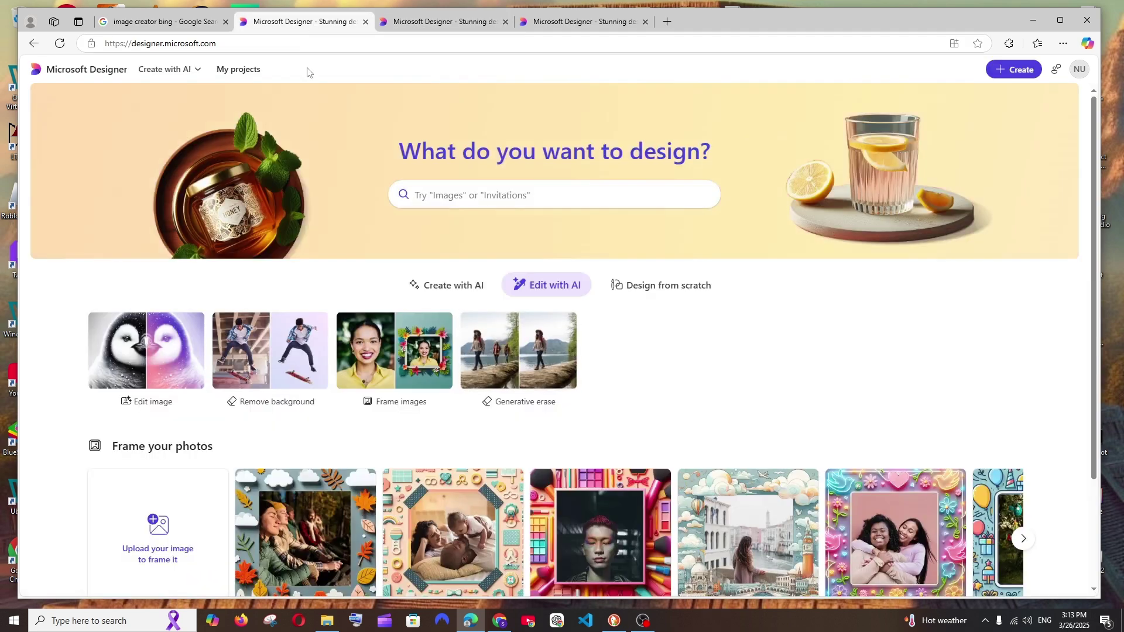
Start Frame images and add the mountain lake landscape photo.
click(387, 372)
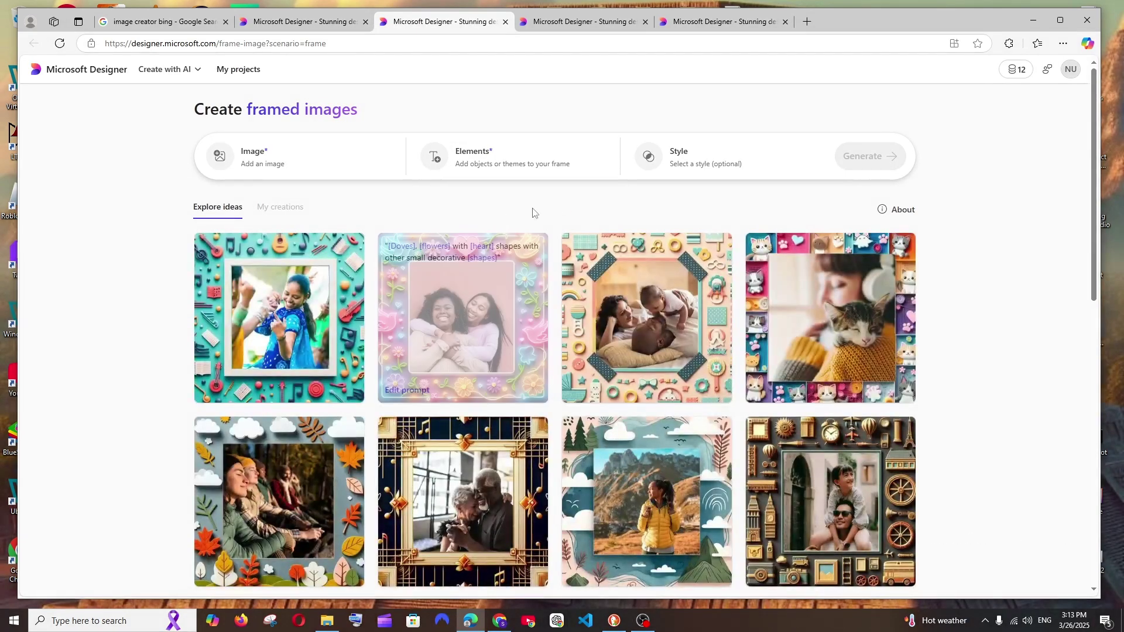
scroll(559, 354, down, 5)
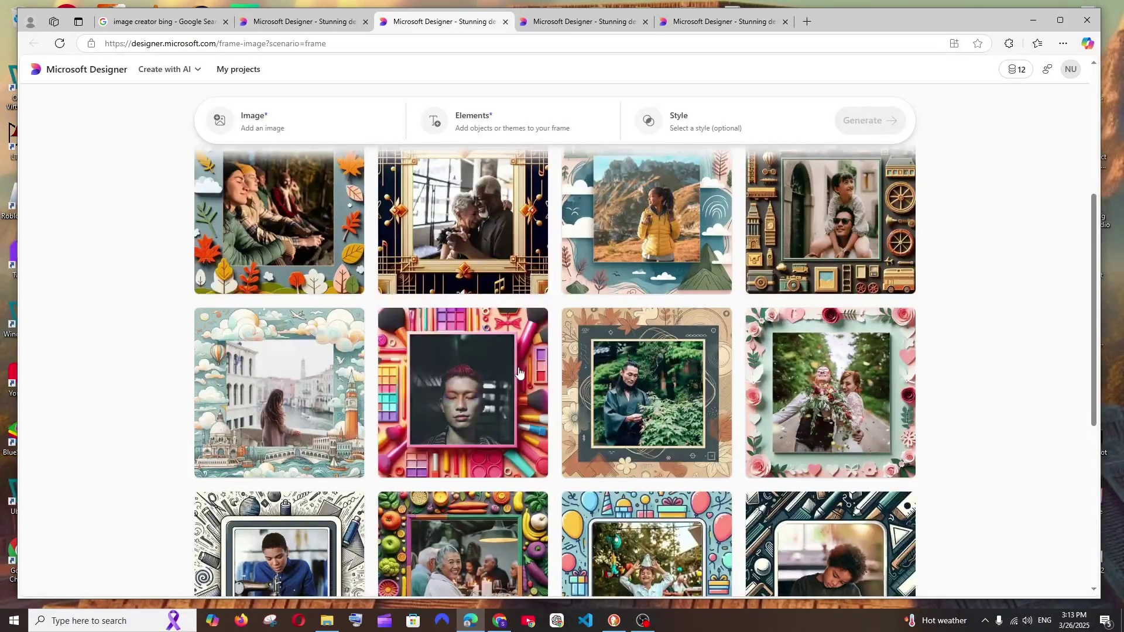
scroll(556, 339, down, 3)
scroll(339, 195, up, 8)
click(226, 159)
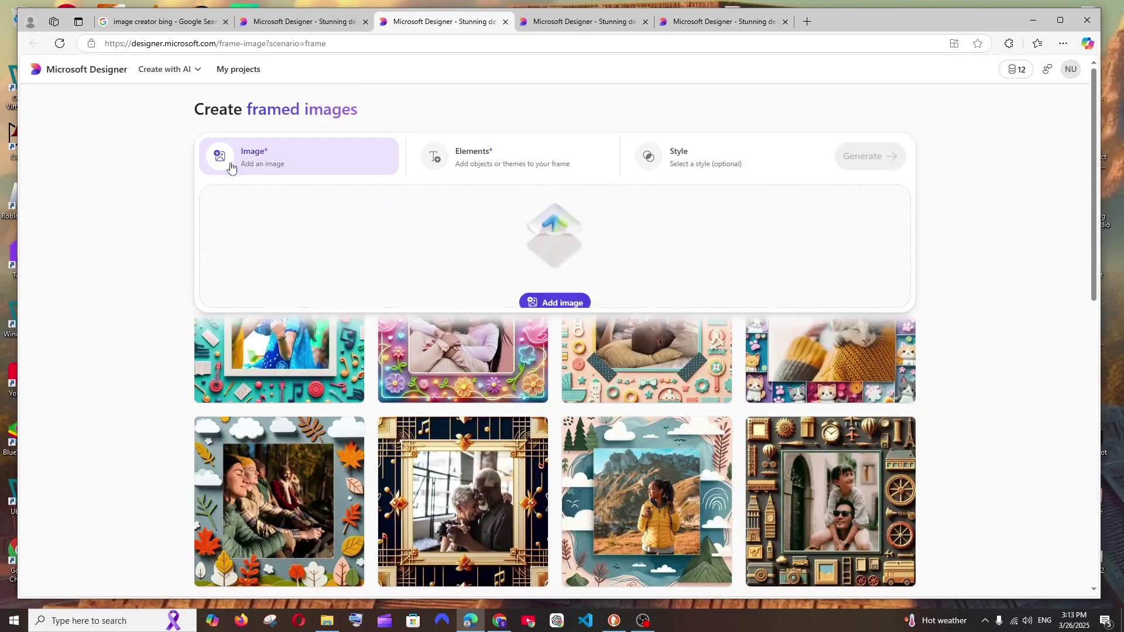
click(549, 303)
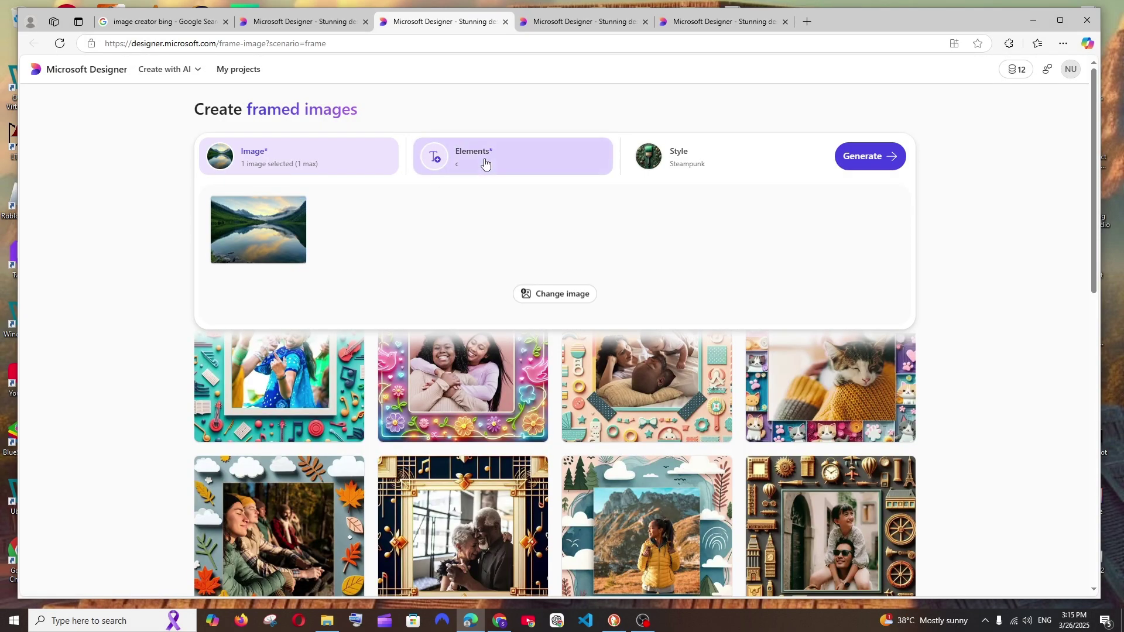
Describe the frame elements as 'trees, plants'.
click(485, 163)
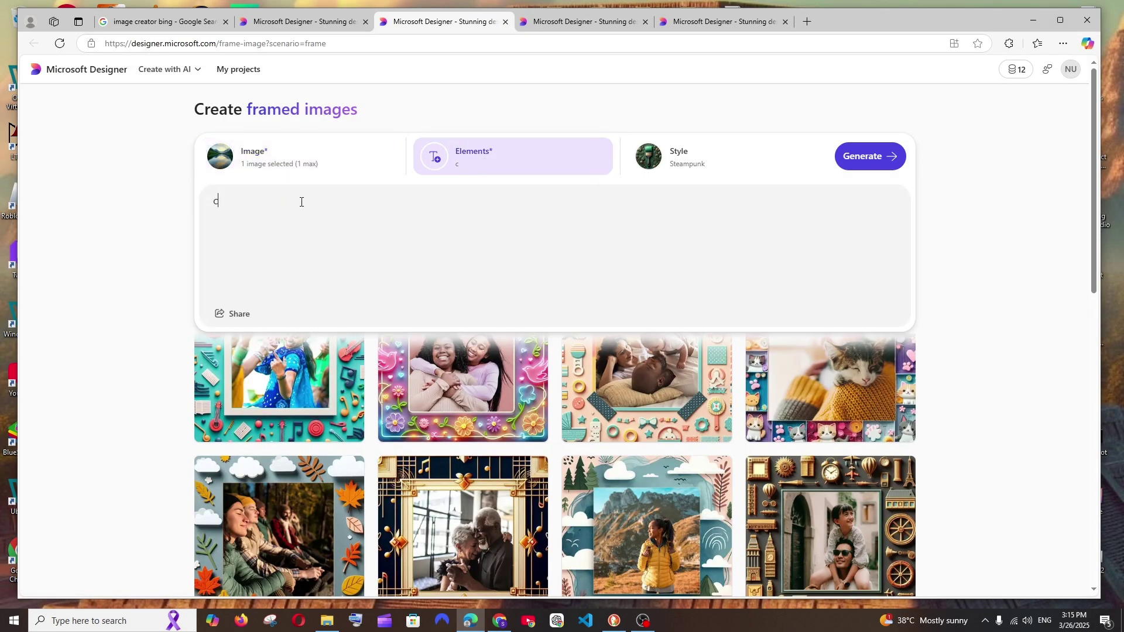
key(BackSpace)
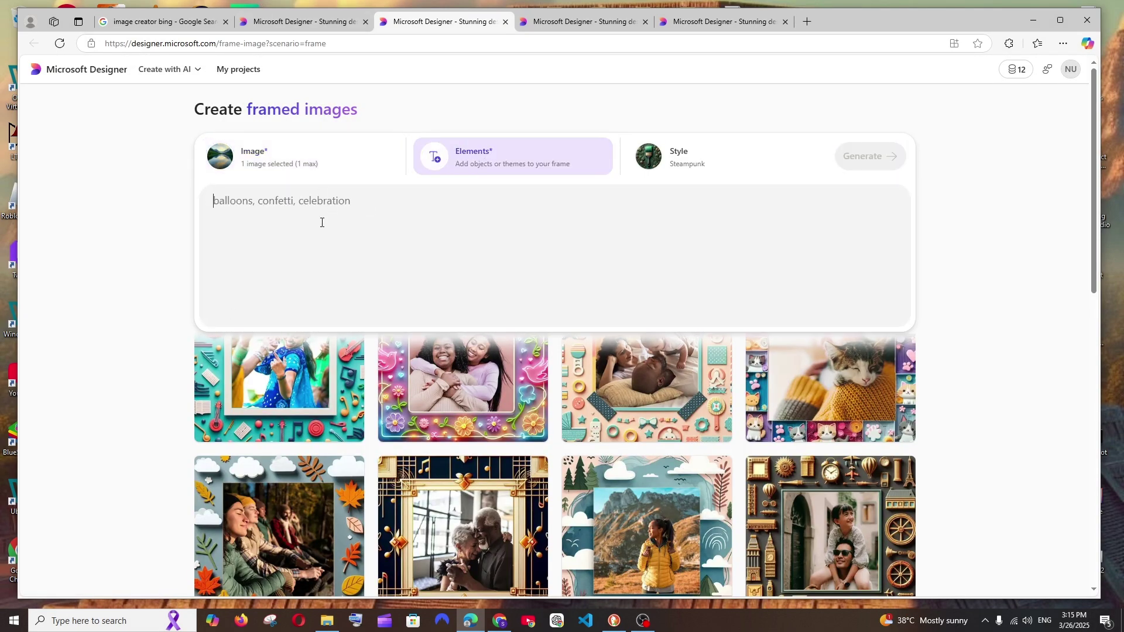
scroll(588, 471, down, 1)
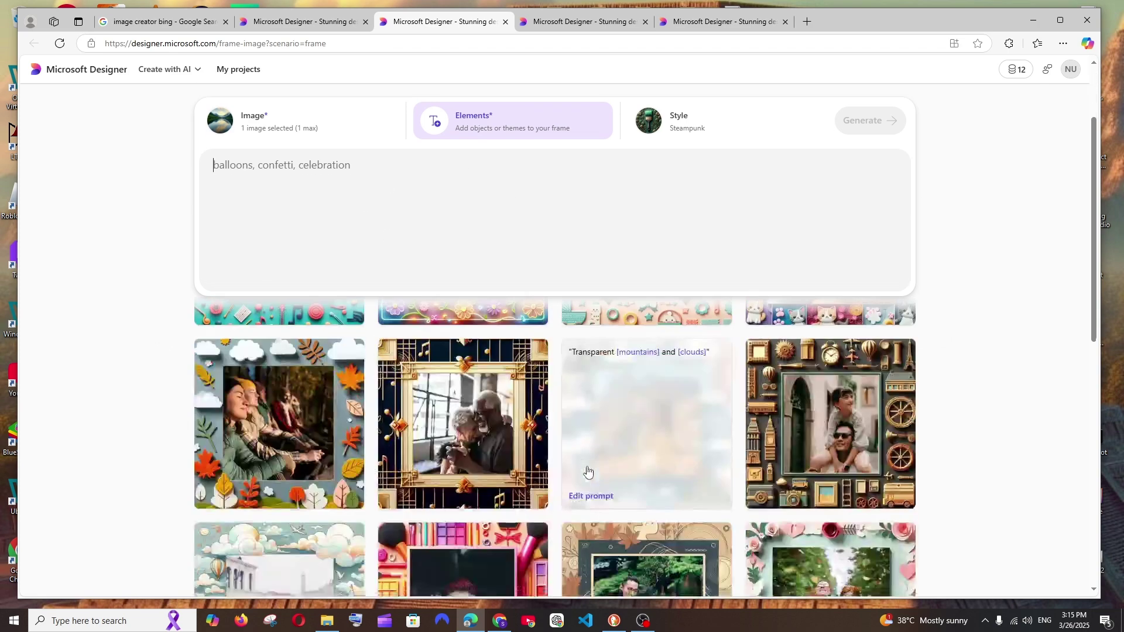
scroll(587, 471, down, 4)
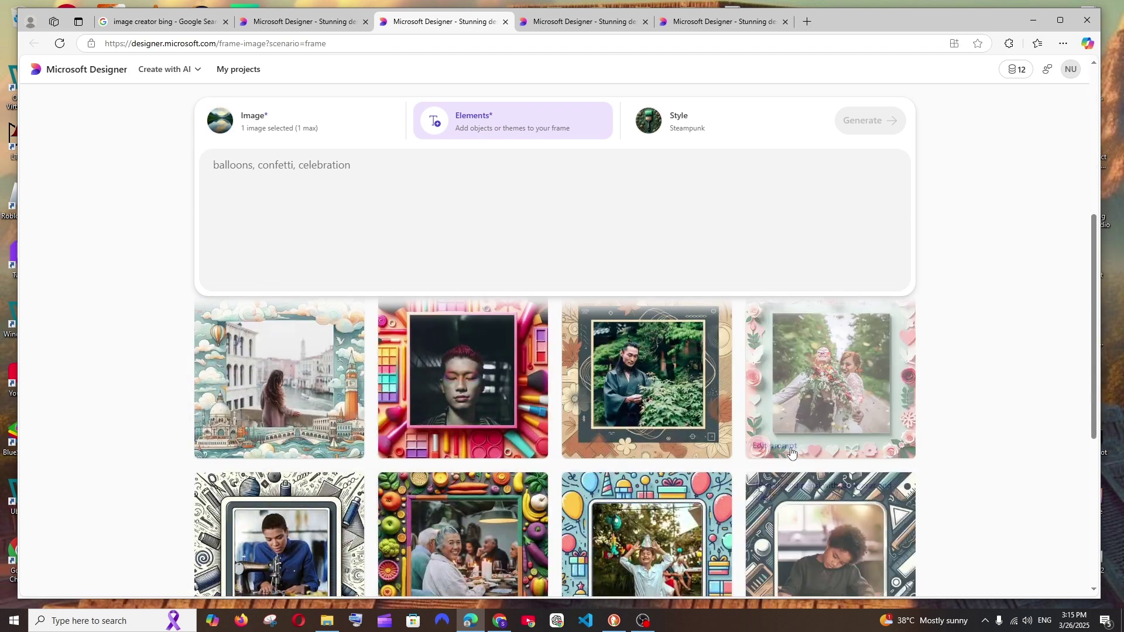
scroll(608, 483, down, 2)
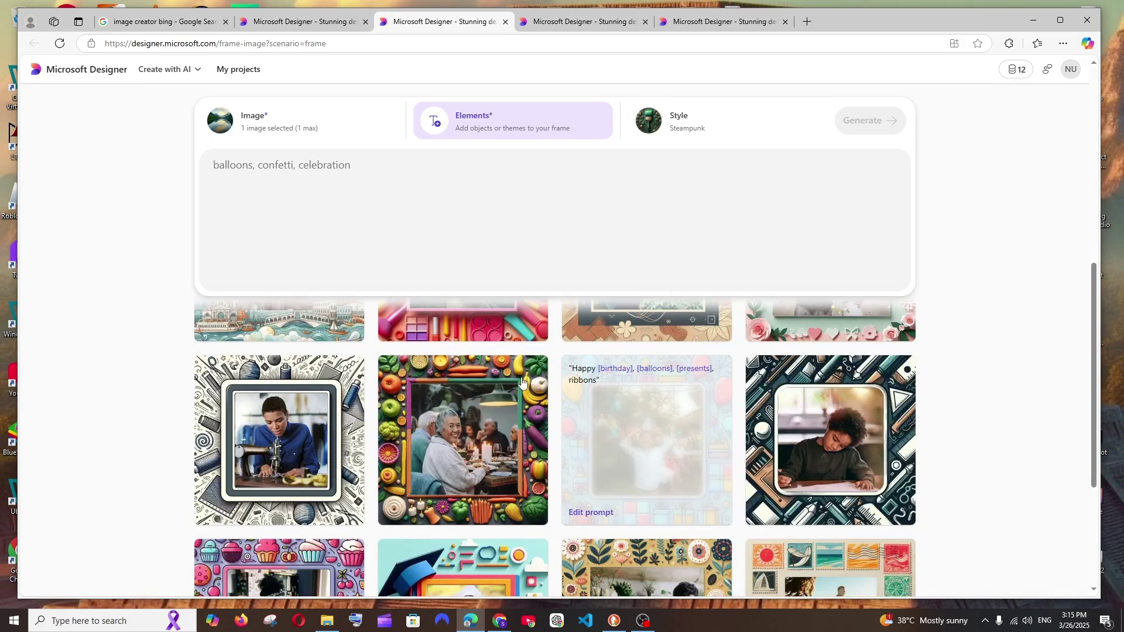
scroll(234, 431, down, 3)
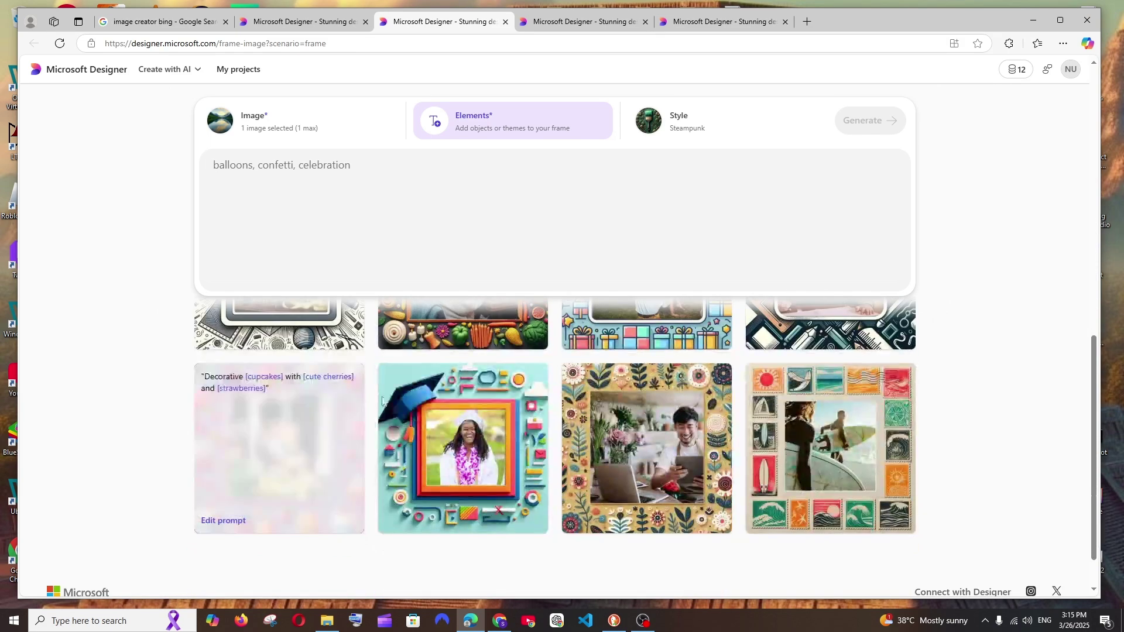
scroll(328, 246, up, 9)
click(314, 153)
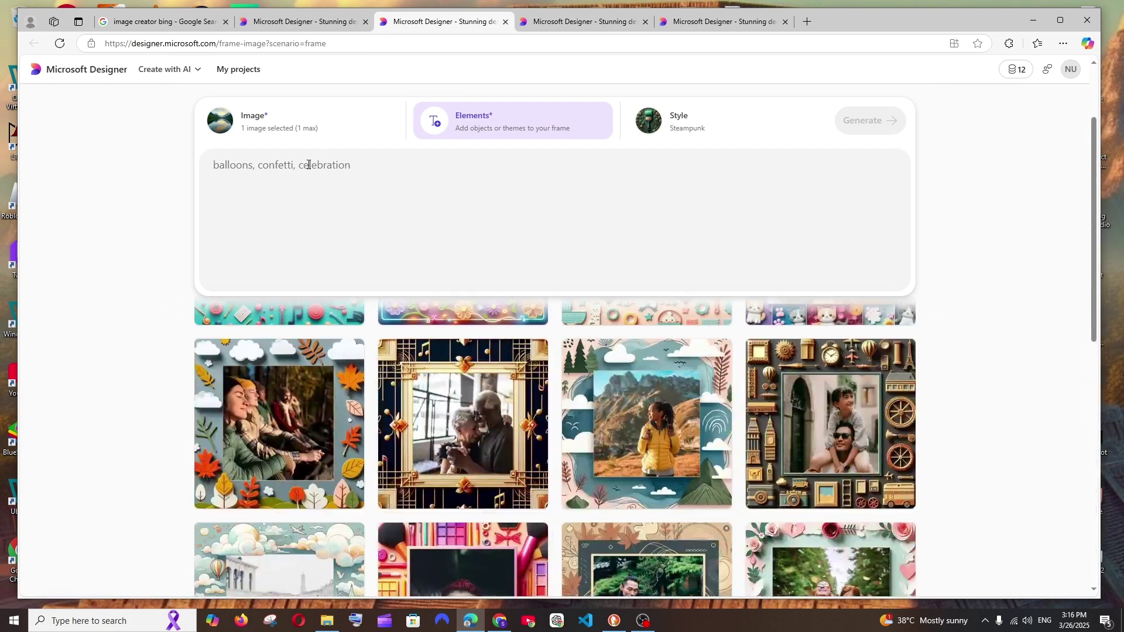
text(trees, plants)
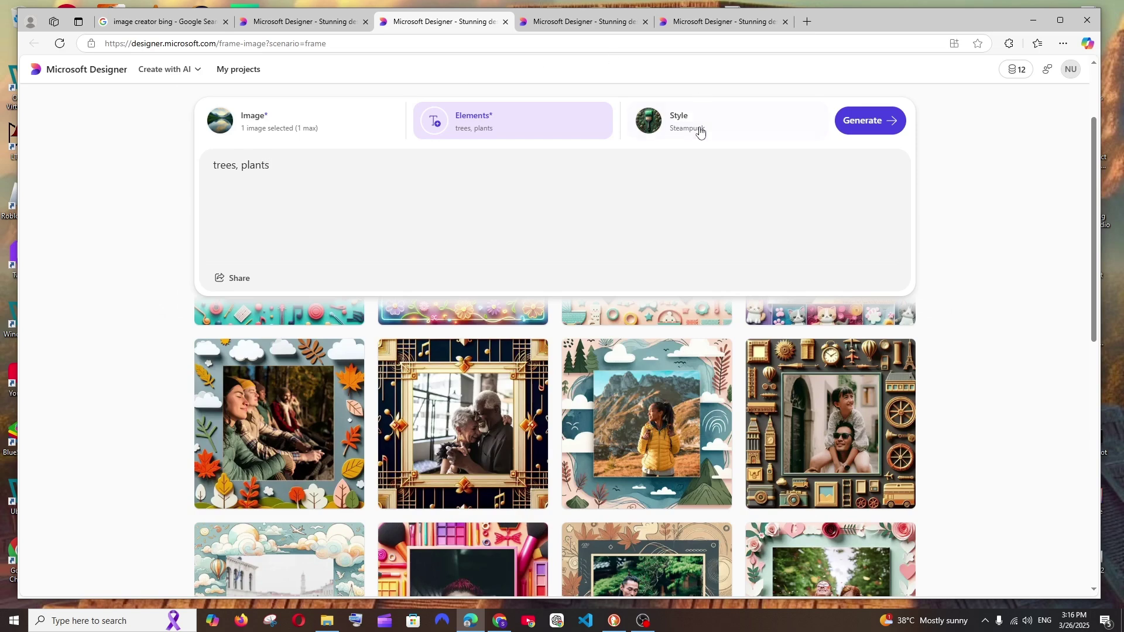
Choose the Steampunk frame style and generate the framed images.
click(700, 132)
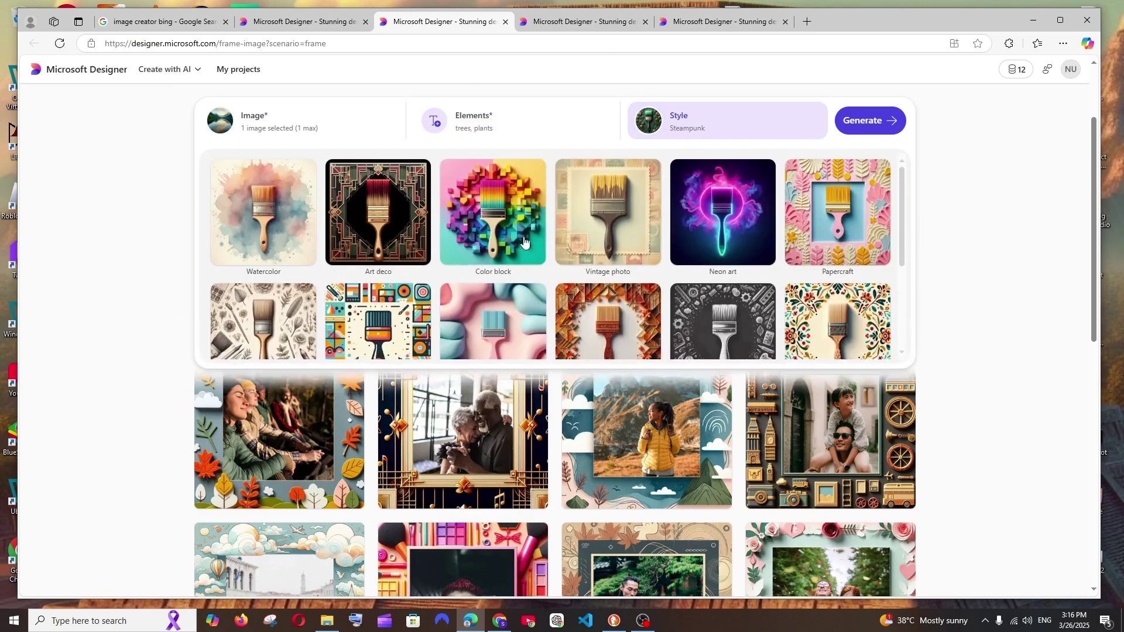
scroll(465, 268, down, 3)
scroll(465, 268, up, 2)
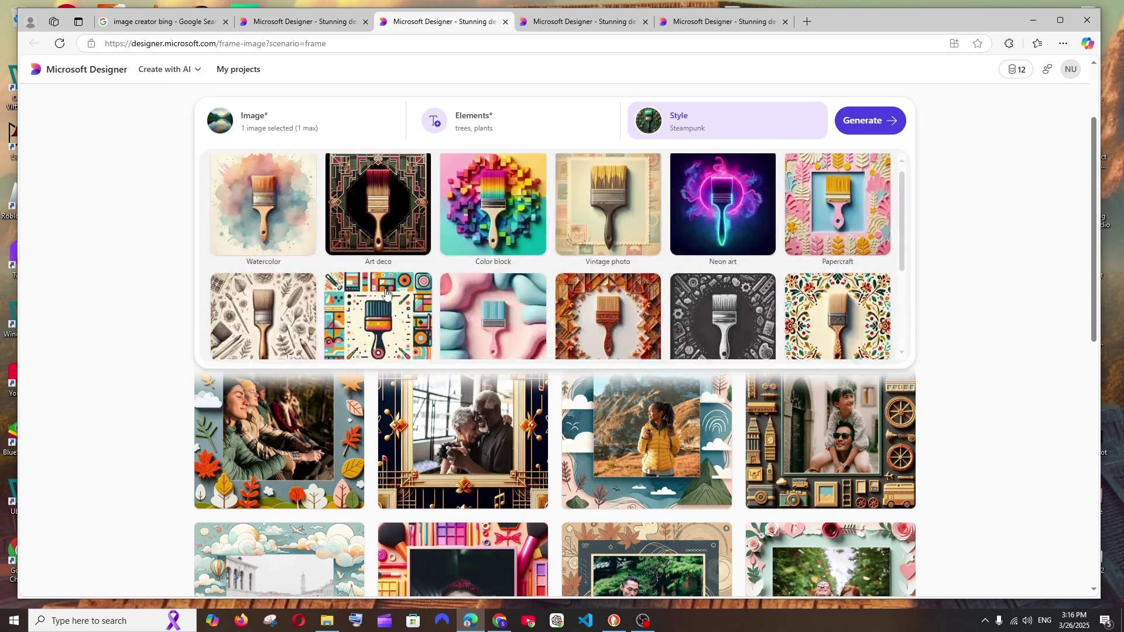
scroll(312, 230, down, 2)
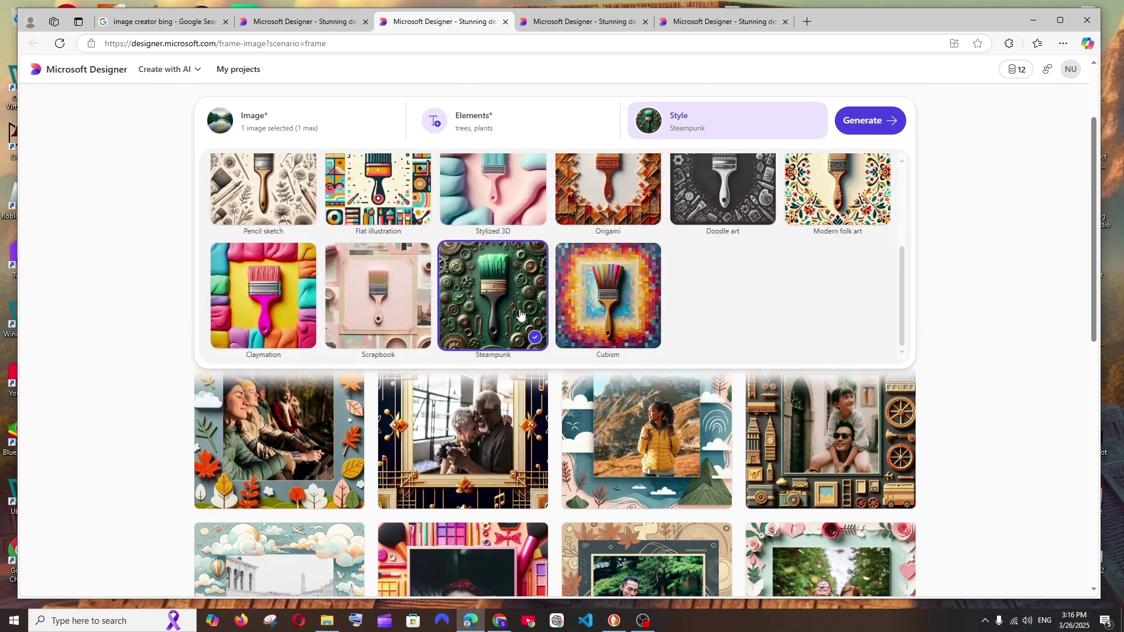
scroll(523, 312, up, 3)
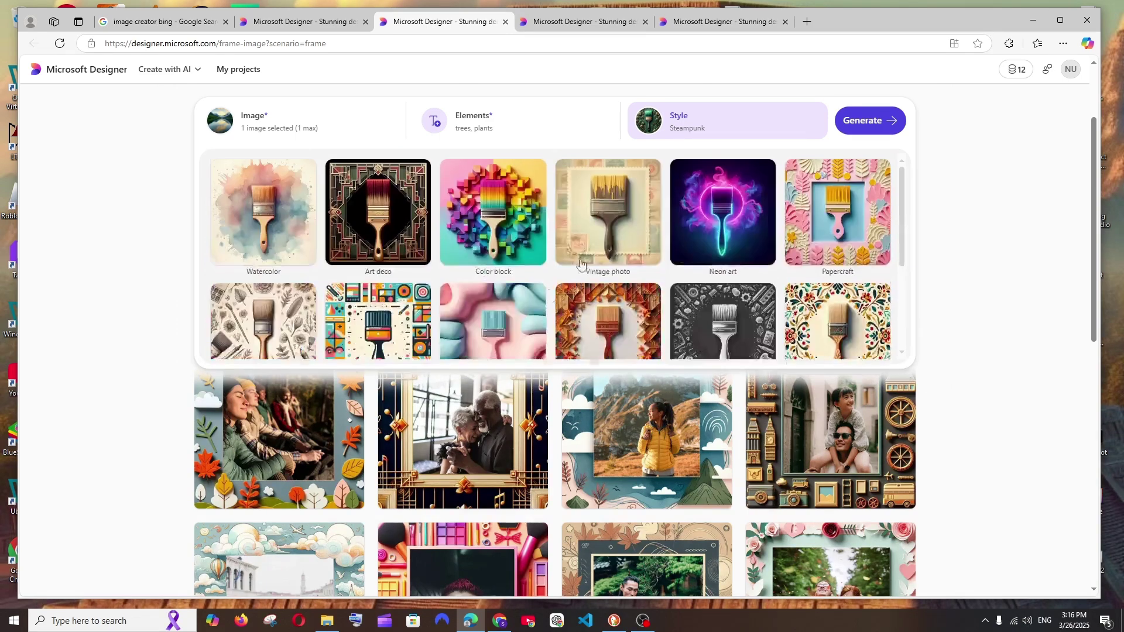
click(862, 121)
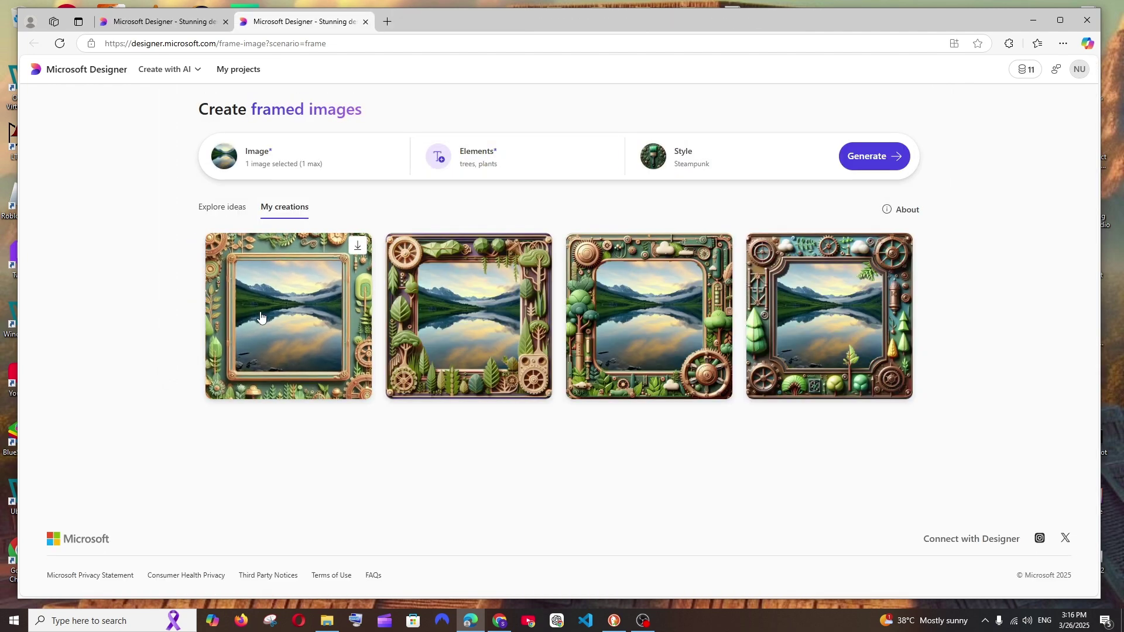
Browse the generated steampunk tree frames, check the Enhancements and Filters options, and close the editor tab.
click(304, 308)
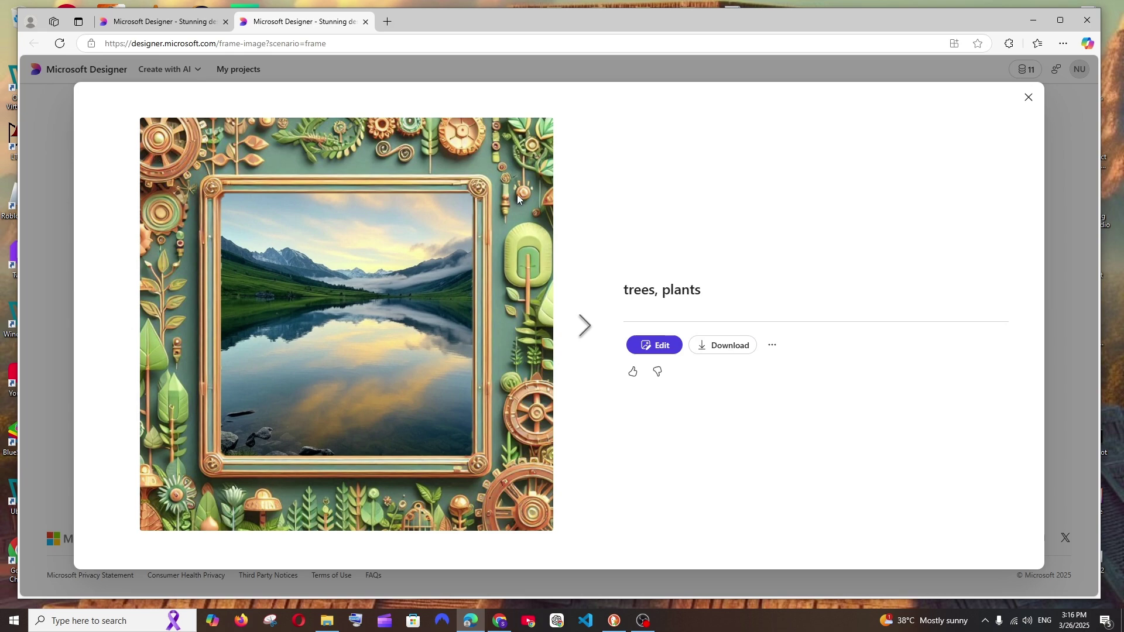
click(584, 326)
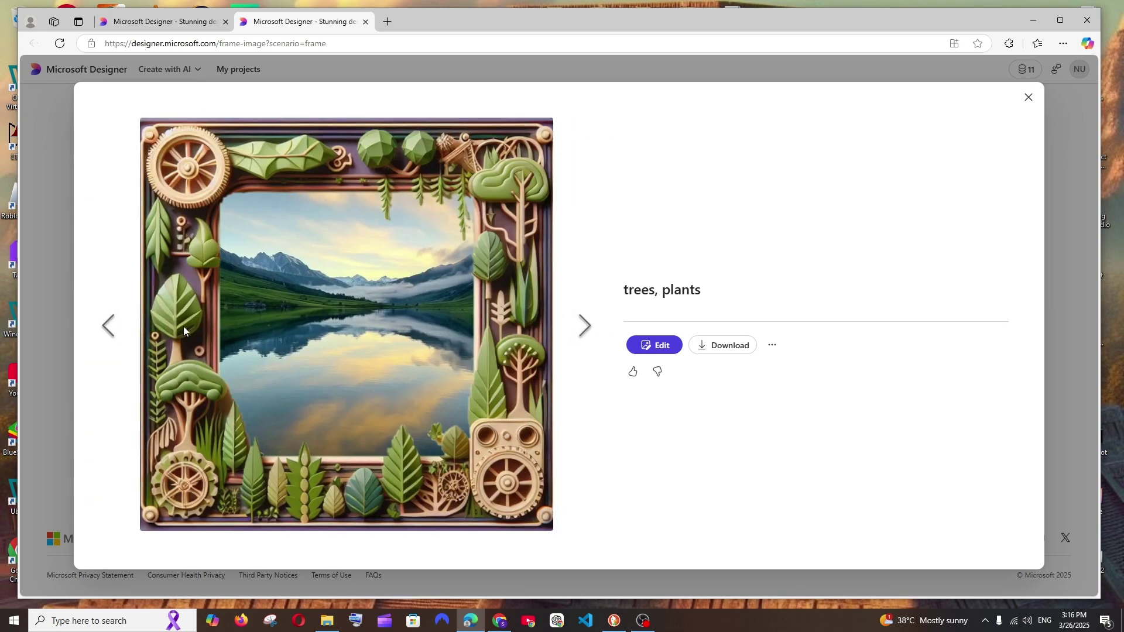
click(585, 342)
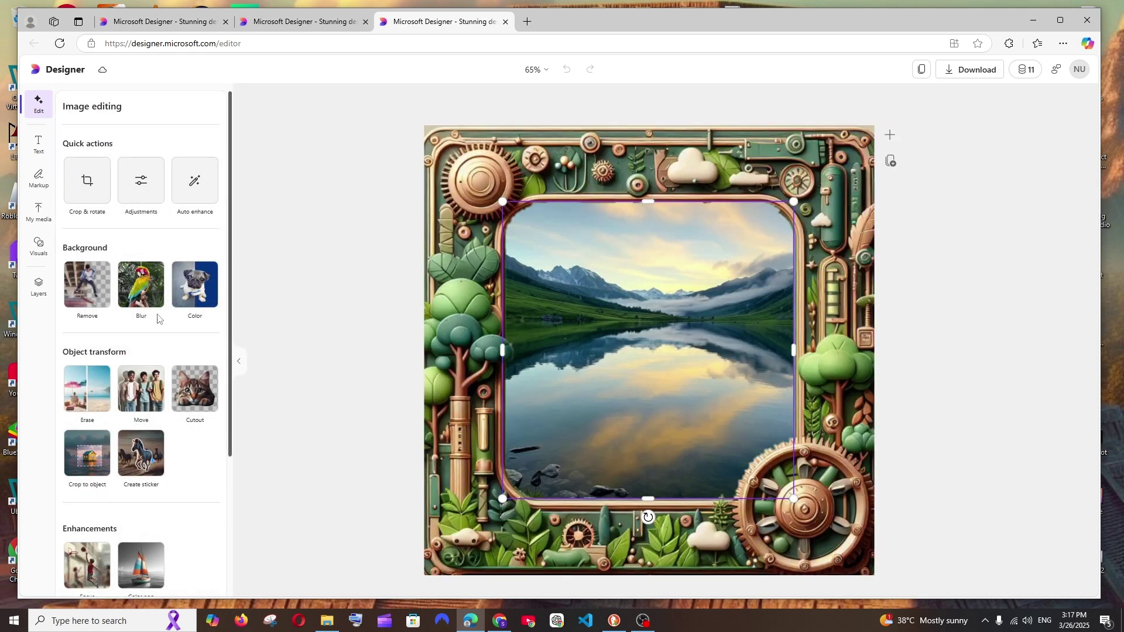
scroll(98, 304, down, 3)
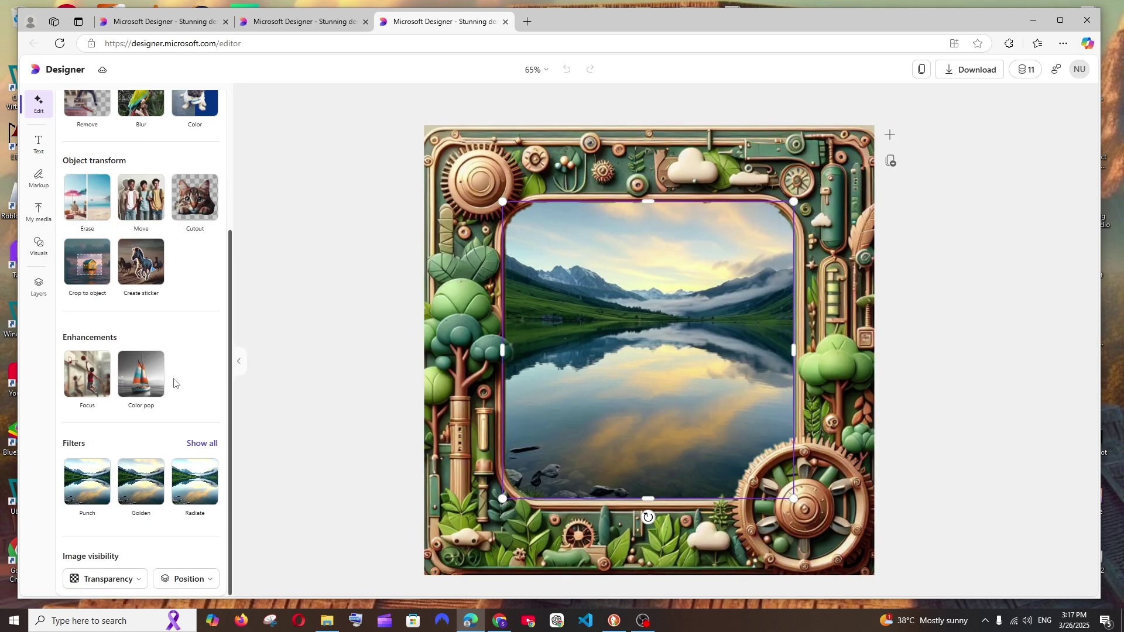
click(506, 23)
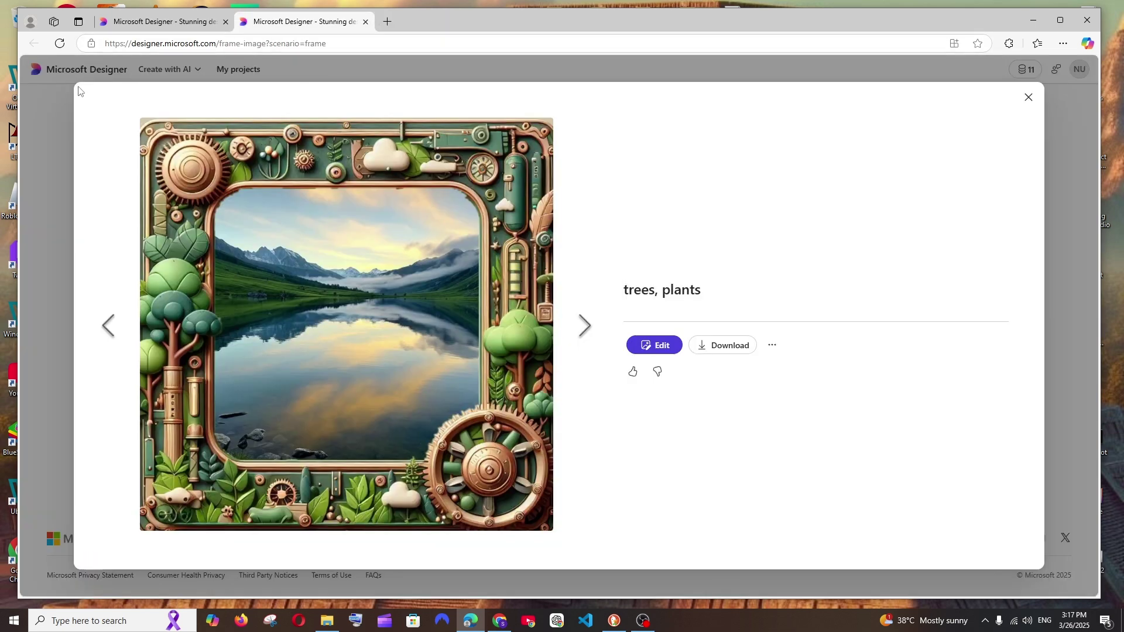
Close the framed image viewer and return to the Designer home page.
click(63, 98)
click(204, 23)
scroll(410, 285, down, 4)
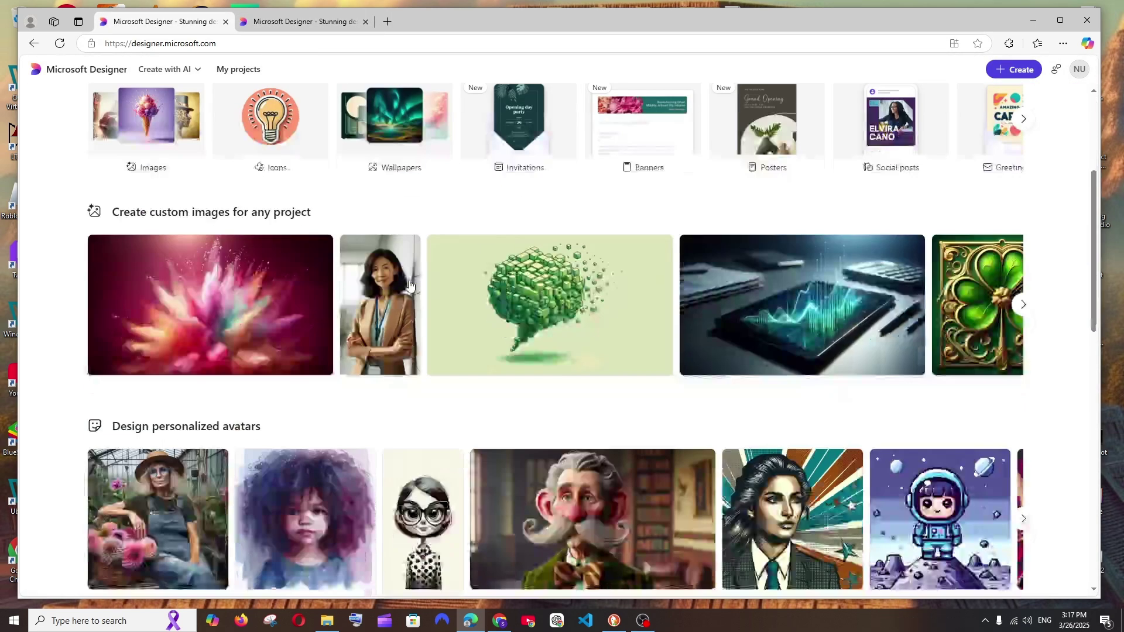
scroll(533, 237, up, 2)
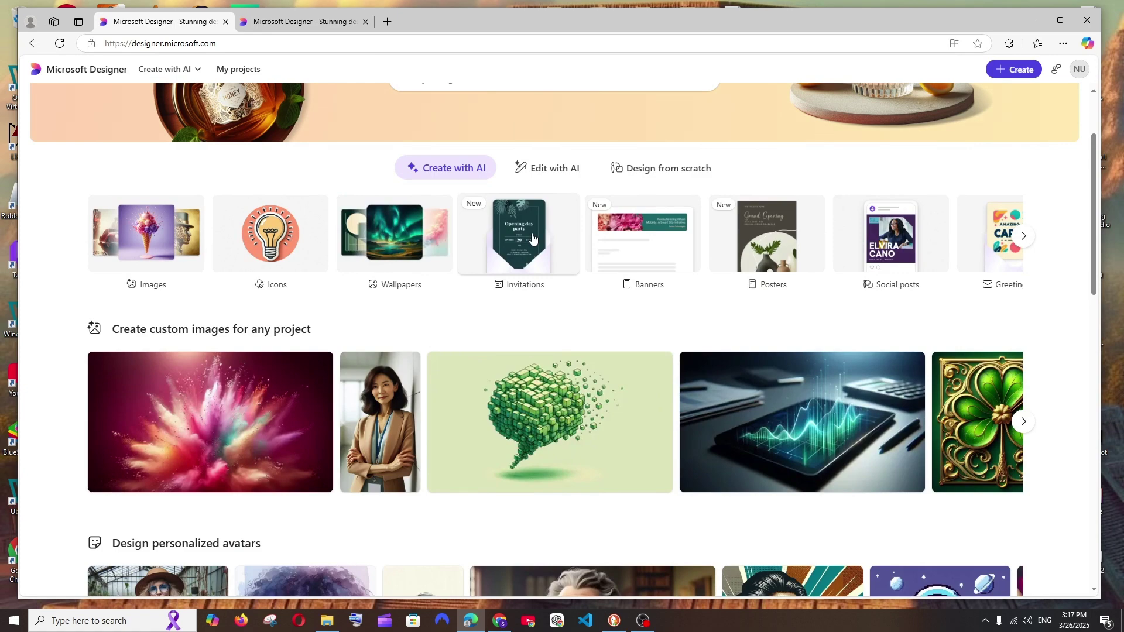
Open the Create posters page, review its Size options and templates, then switch tabs.
click(778, 240)
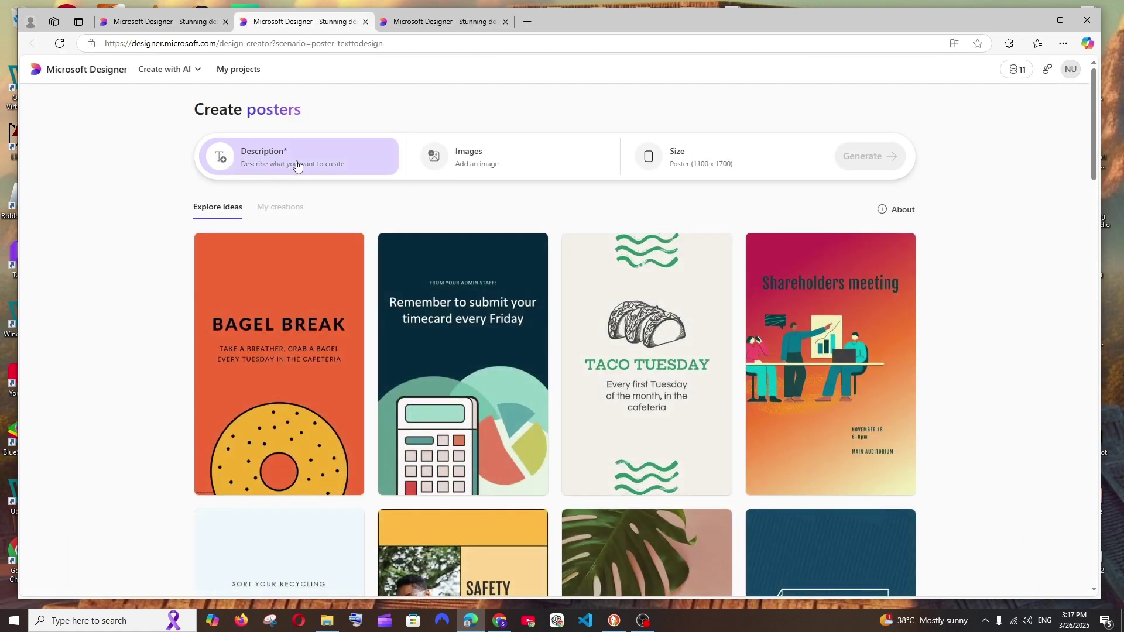
click(715, 161)
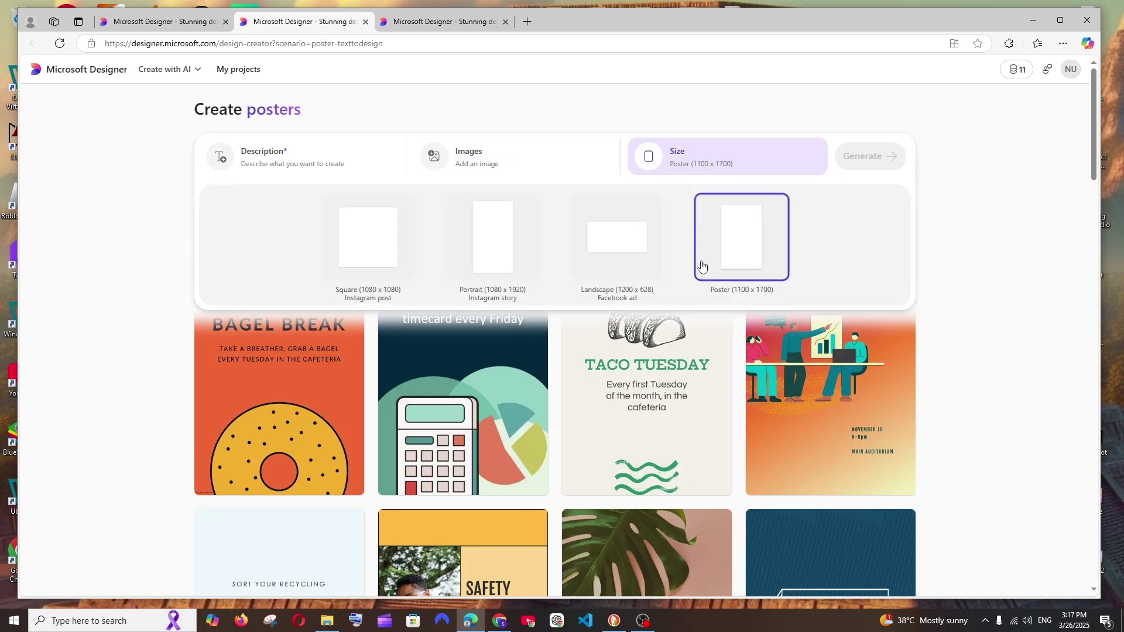
scroll(817, 289, down, 12)
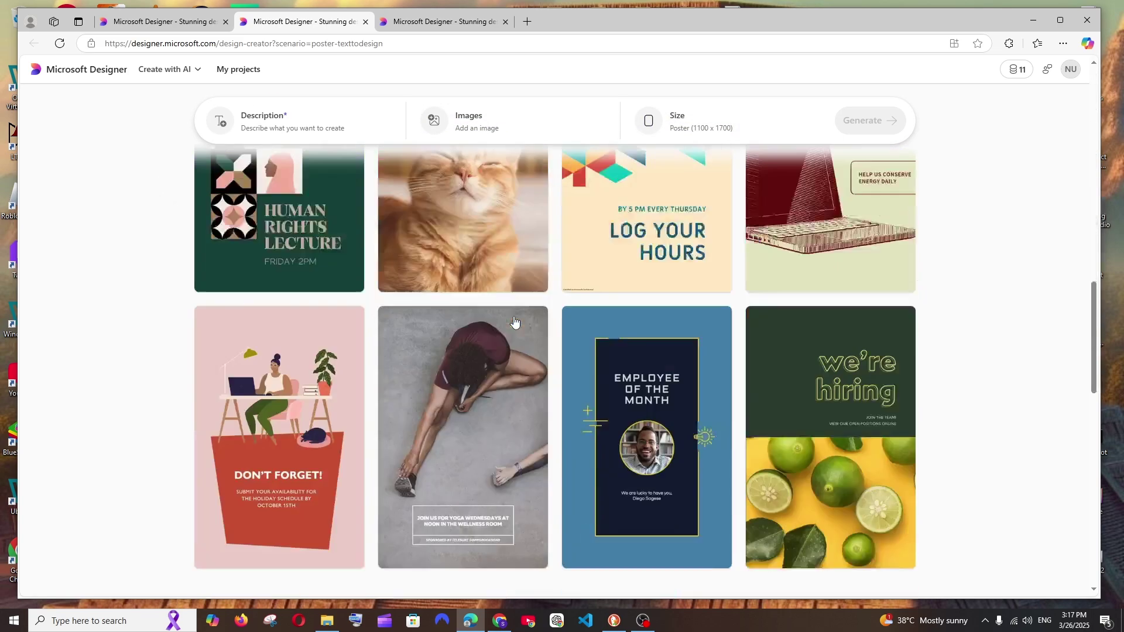
scroll(514, 321, down, 12)
scroll(522, 442, up, 12)
scroll(550, 451, up, 8)
key(ctrl+shift+Tab)
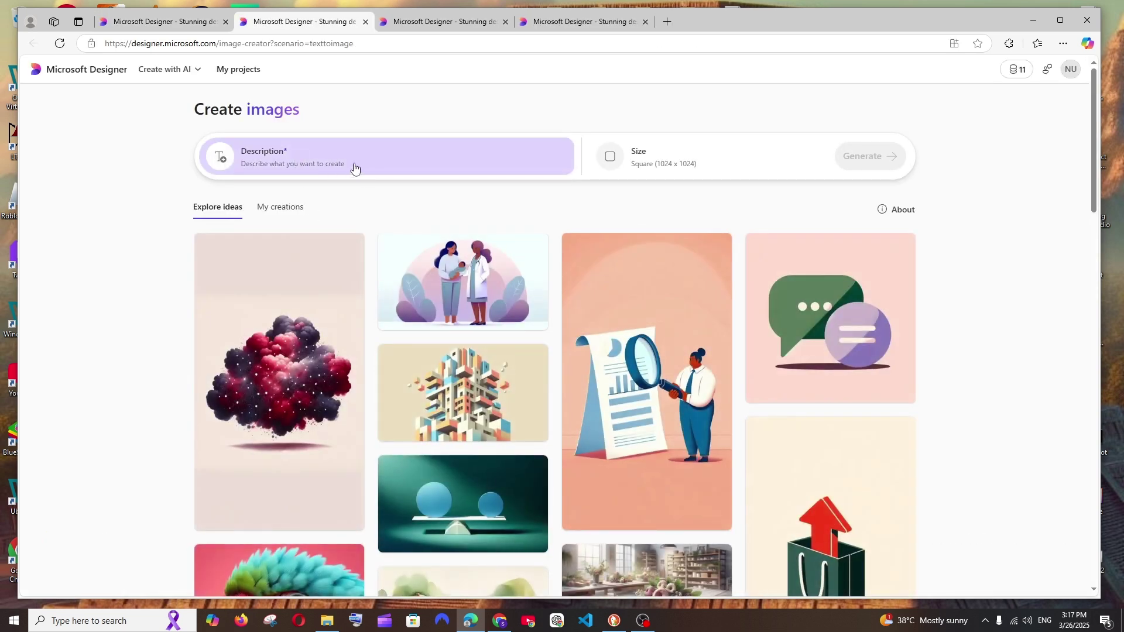
Generate Wide (1792 x 1024) 'warrior from 15th century' images and view the first results.
click(690, 166)
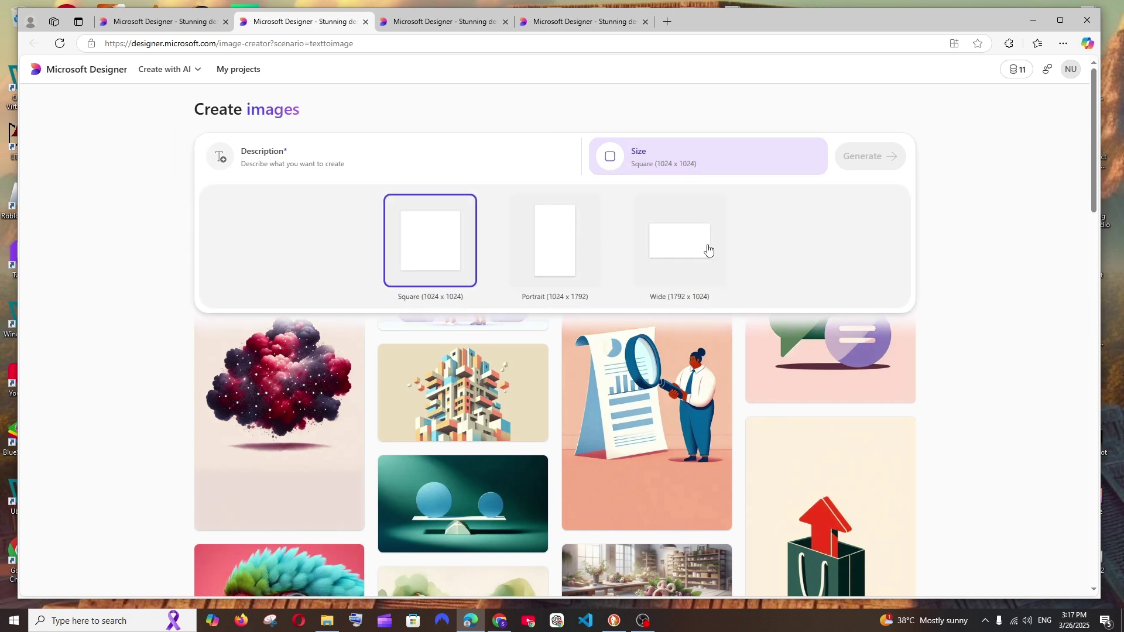
click(679, 241)
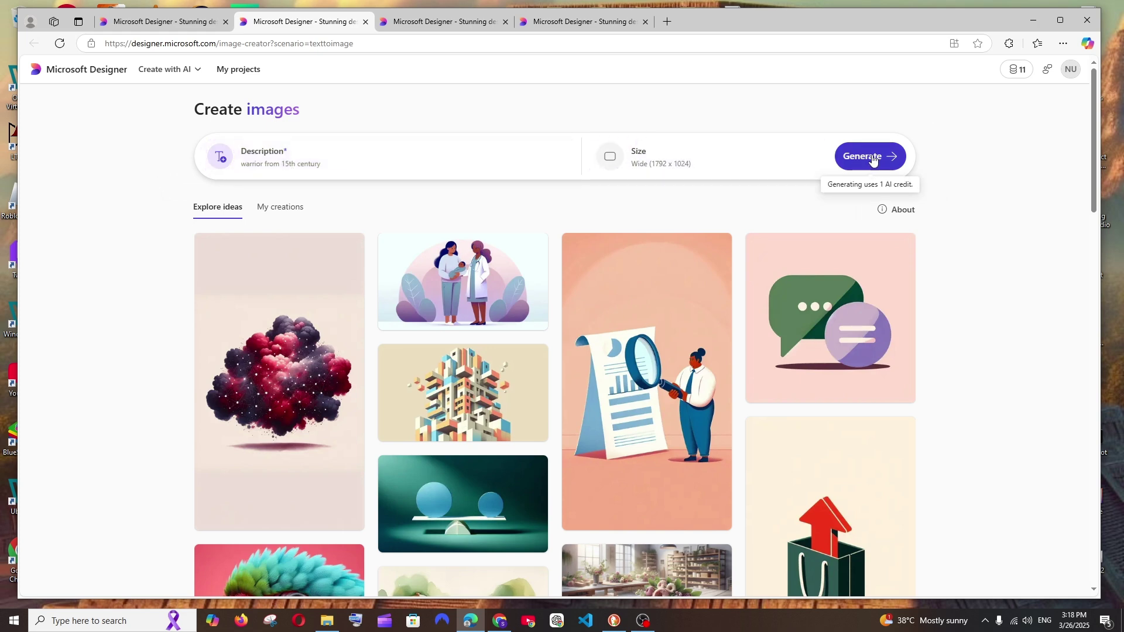
click(873, 158)
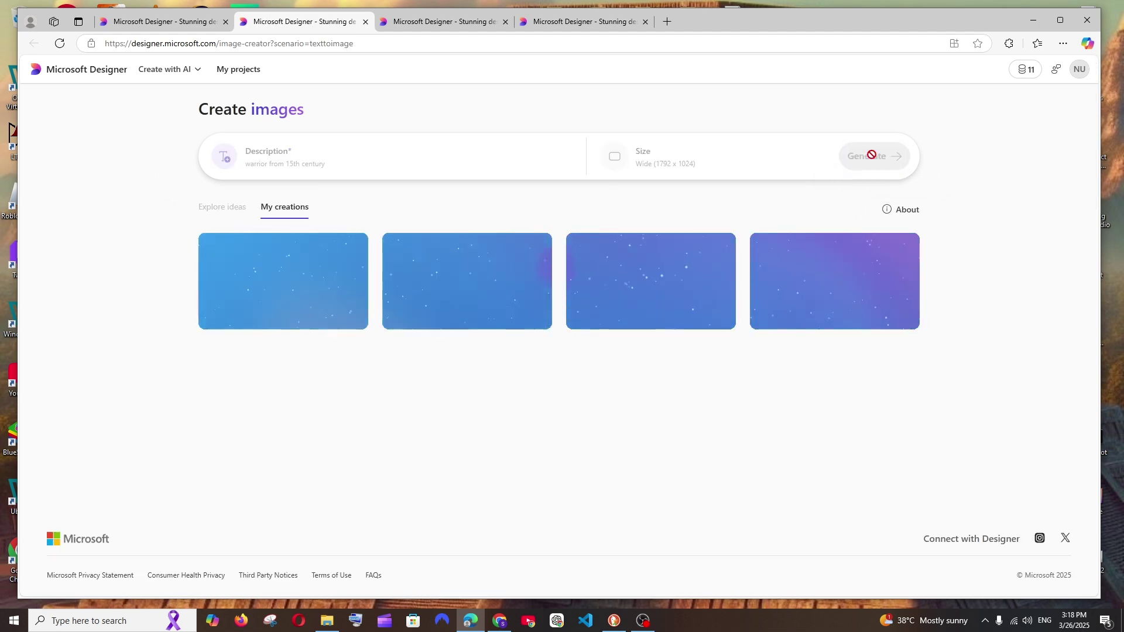
click(306, 265)
click(585, 328)
Blur the forest background behind the hat-wearing warrior, then go back to the home page.
click(113, 335)
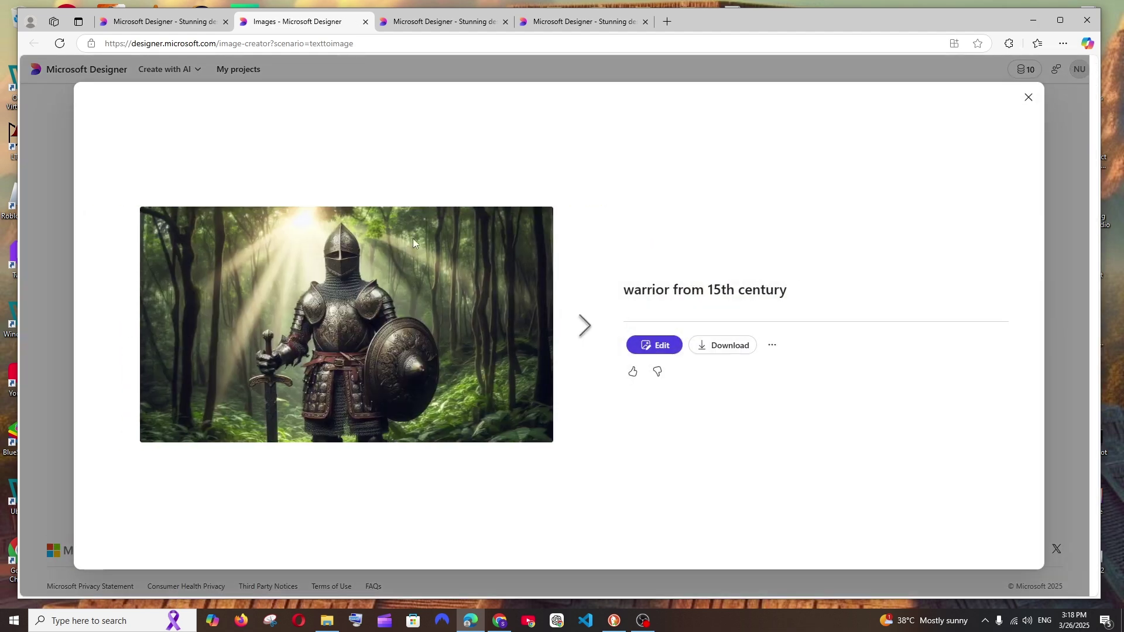
click(582, 326)
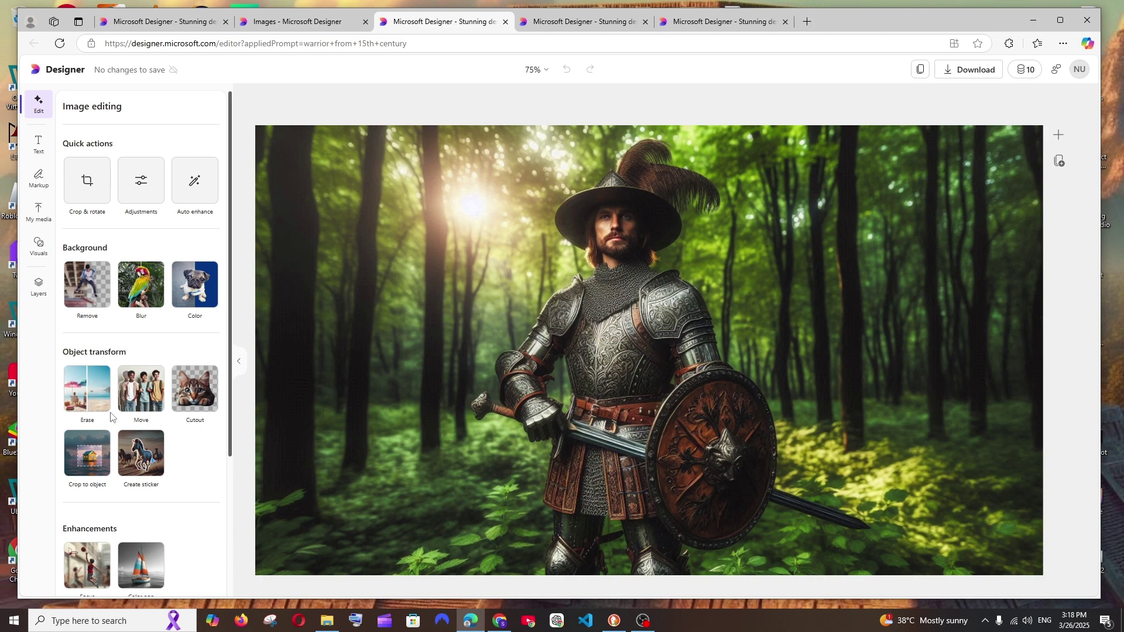
click(136, 290)
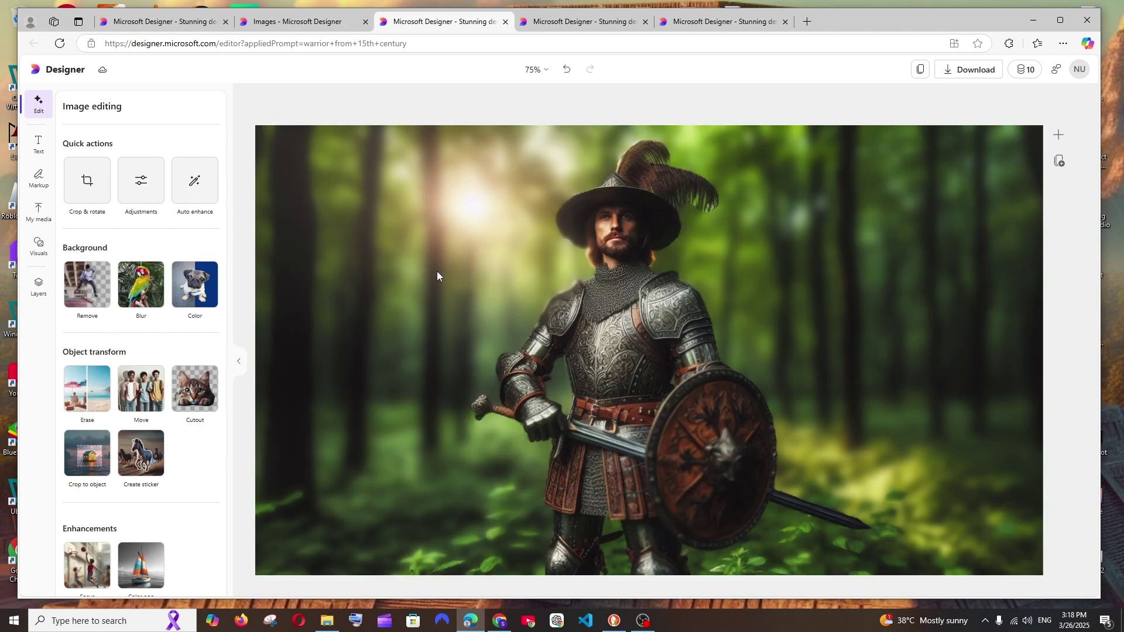
click(277, 22)
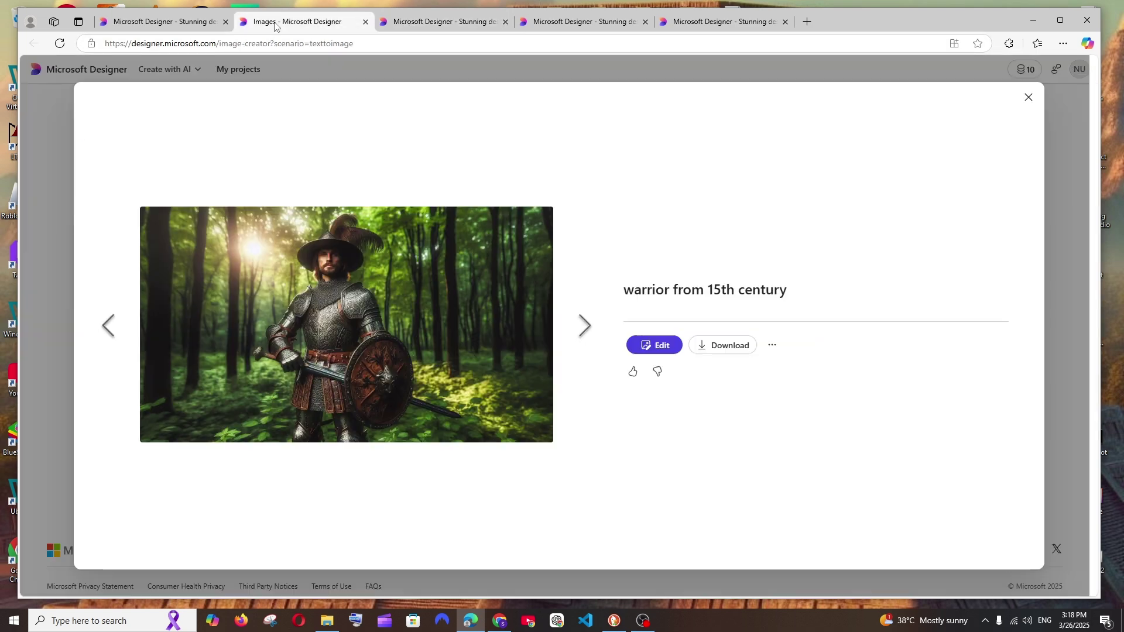
click(170, 22)
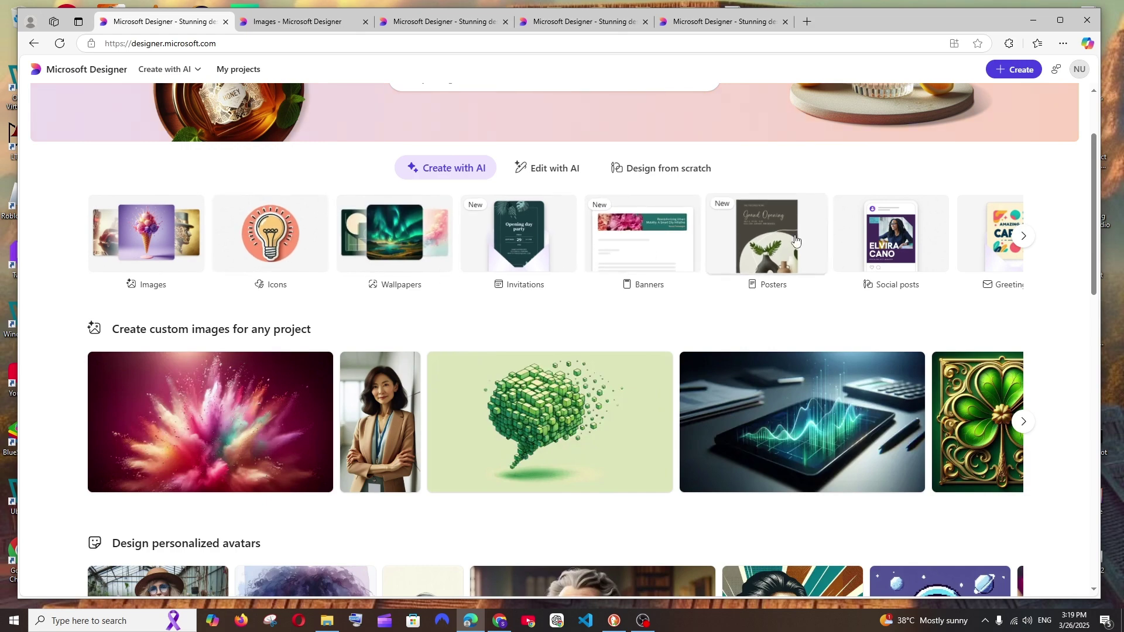
Start an Instagram square post from Design from scratch and browse the full Icons library.
click(576, 170)
click(632, 170)
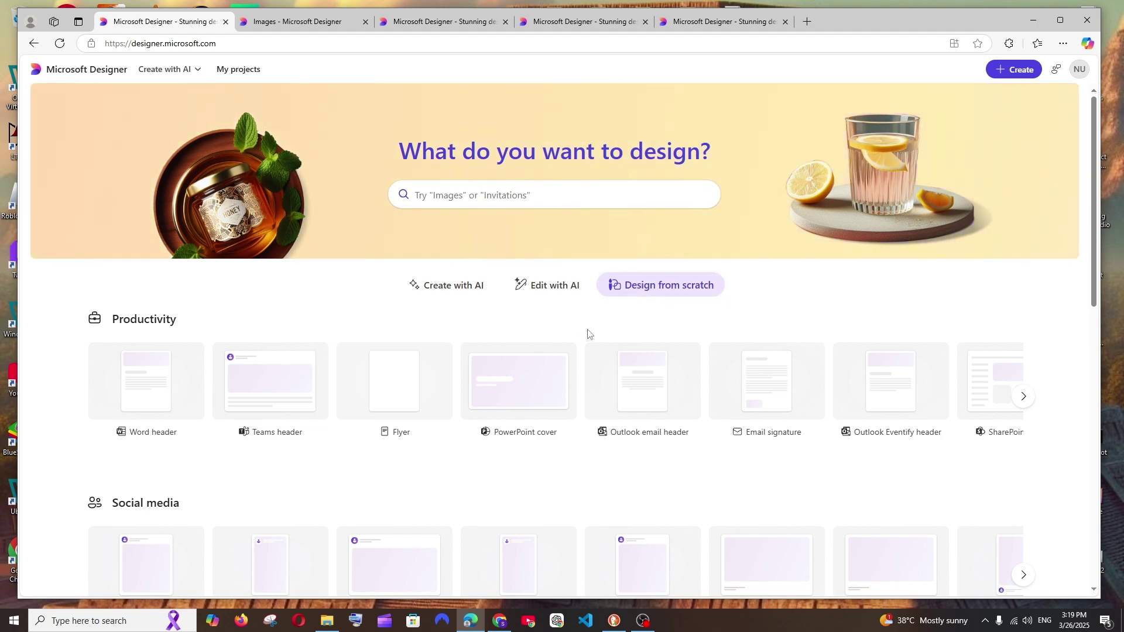
scroll(582, 341, down, 8)
scroll(143, 326, up, 4)
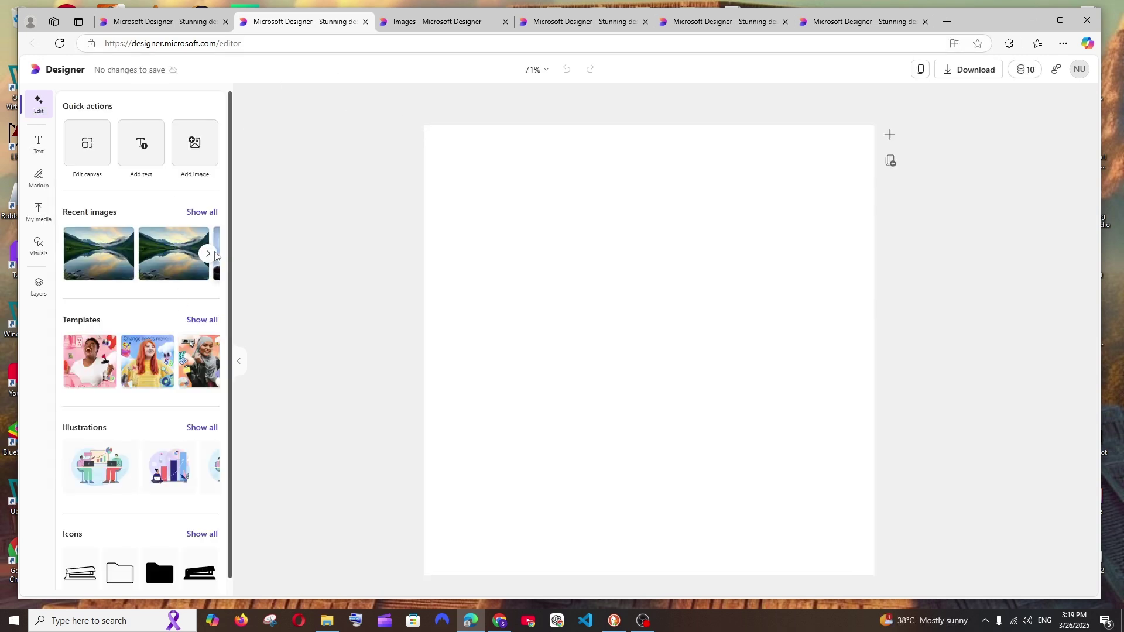
scroll(171, 380, down, 1)
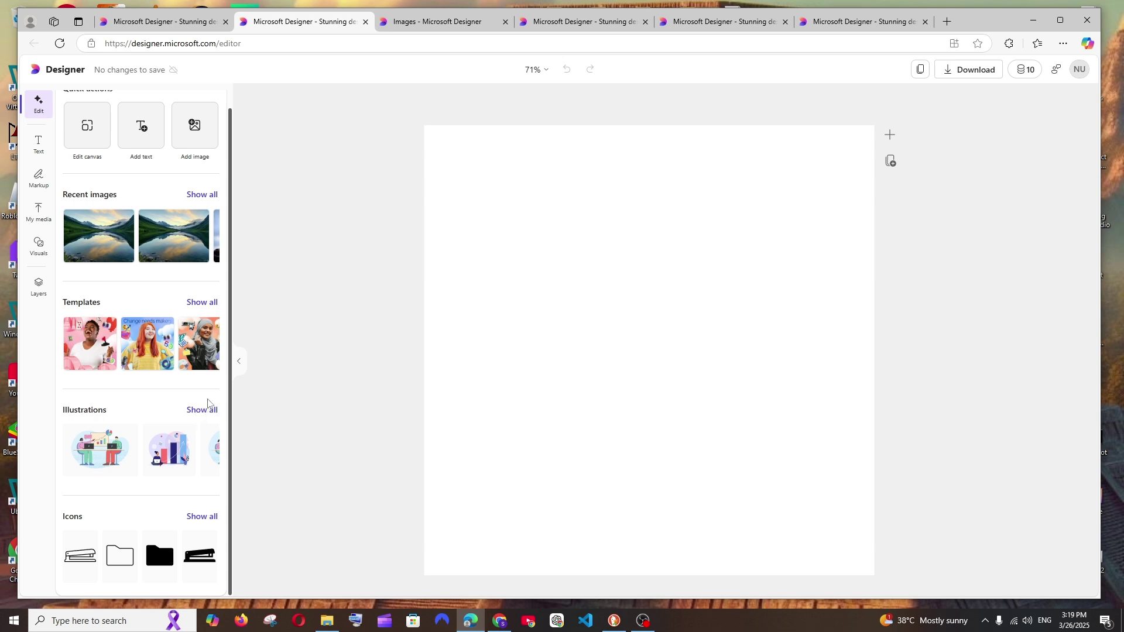
click(209, 517)
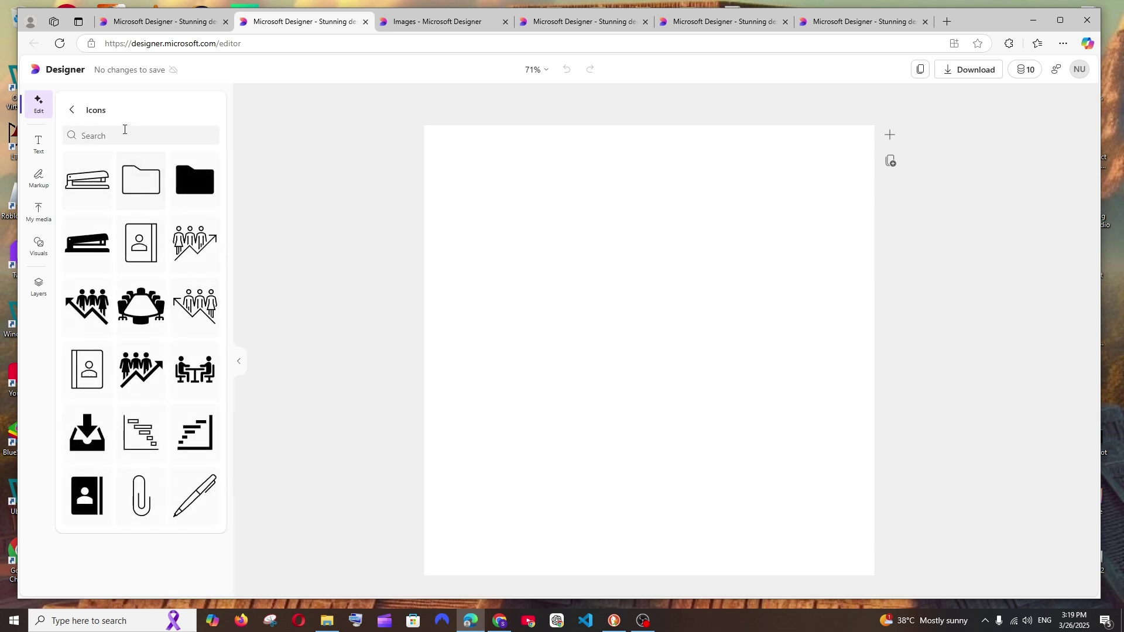
click(72, 110)
Show the home page's Create with AI categories, such as Images, Icons and Wallpapers.
click(167, 22)
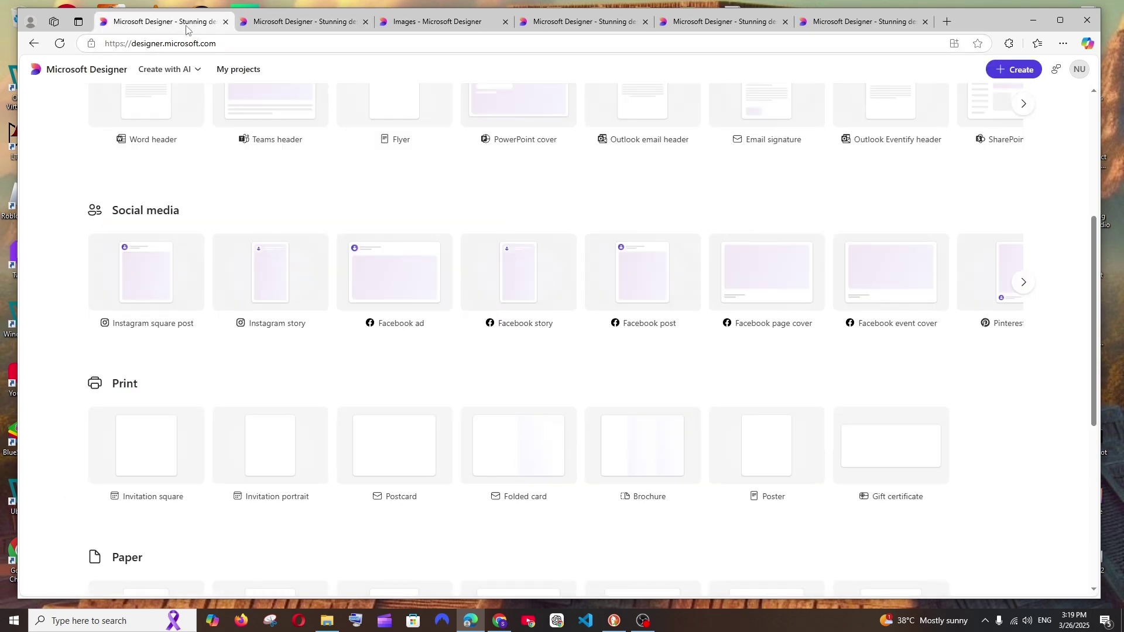
scroll(384, 328, up, 5)
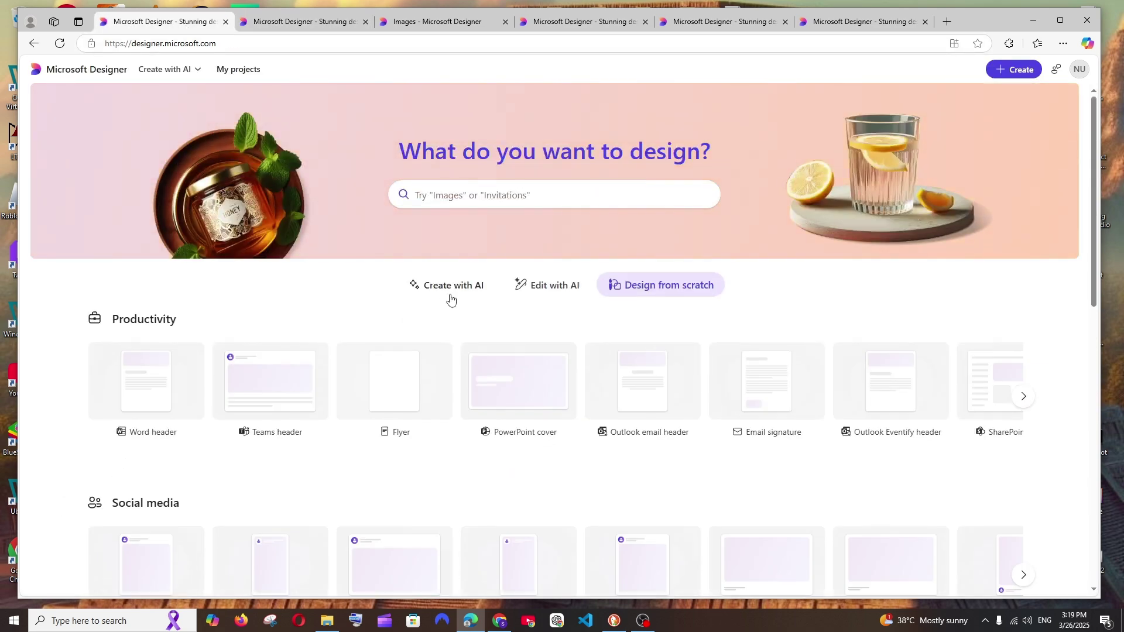
click(450, 297)
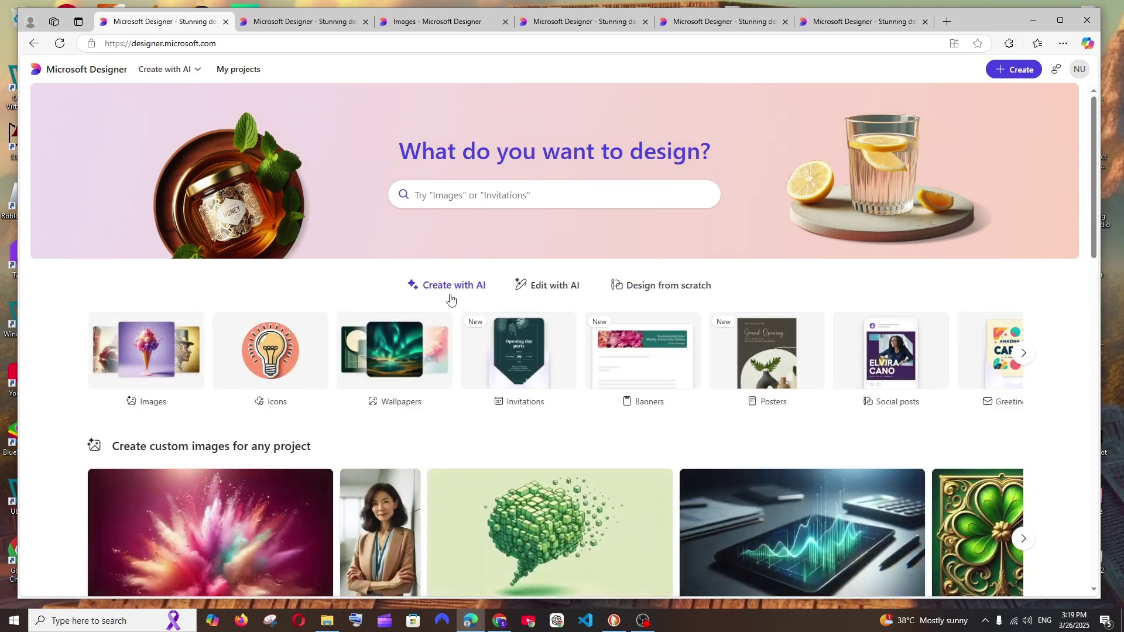
scroll(450, 299, down, 3)
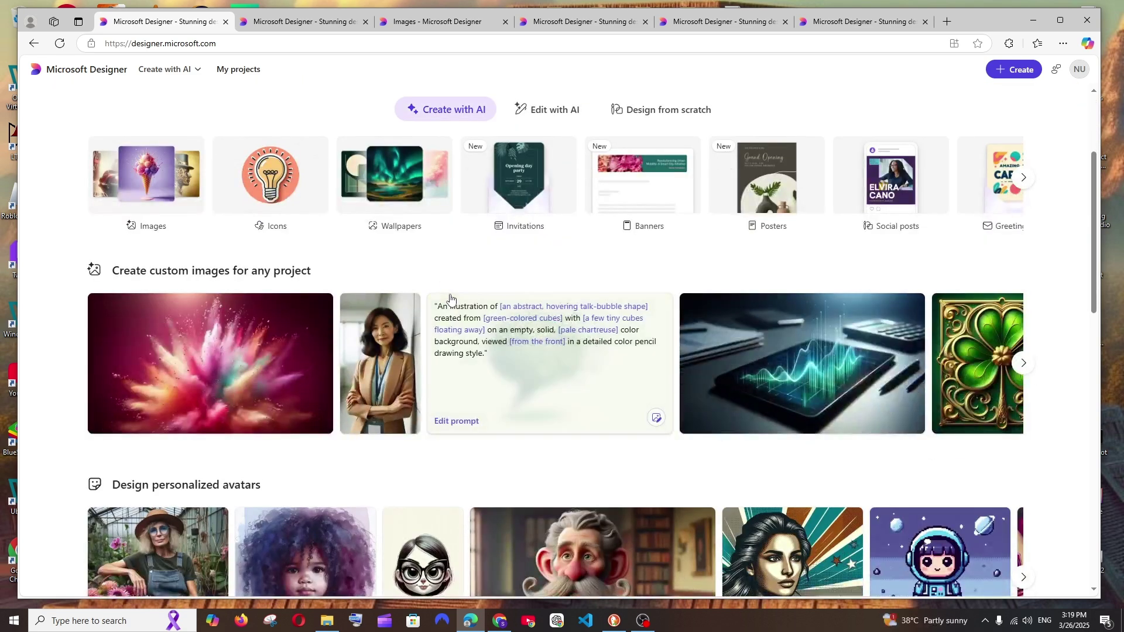